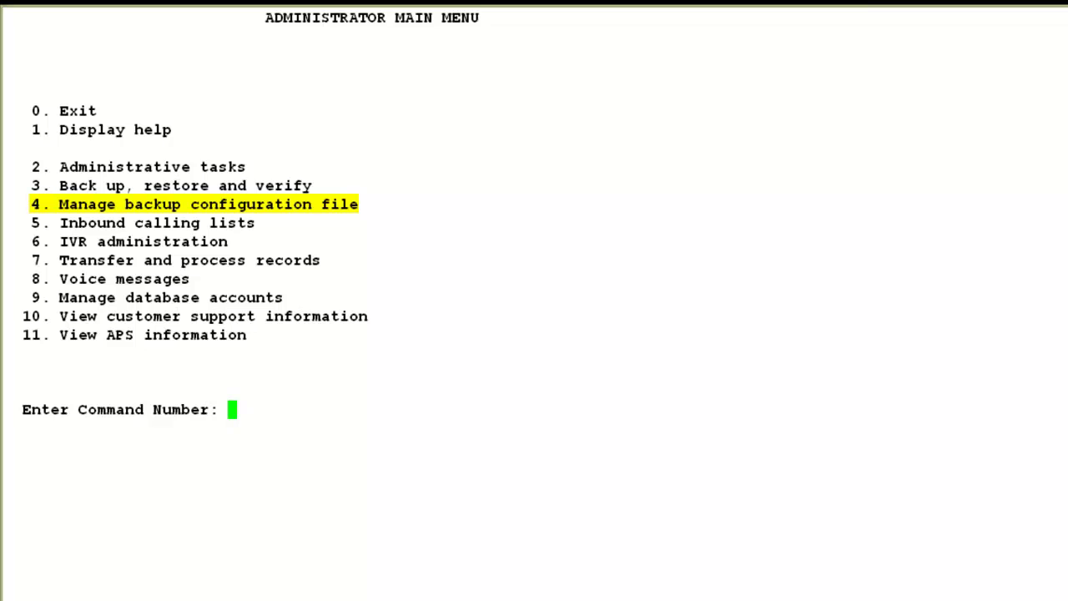
Open the backup configuration utility (option 4) and start the guided configuration (option 1)
type("4")
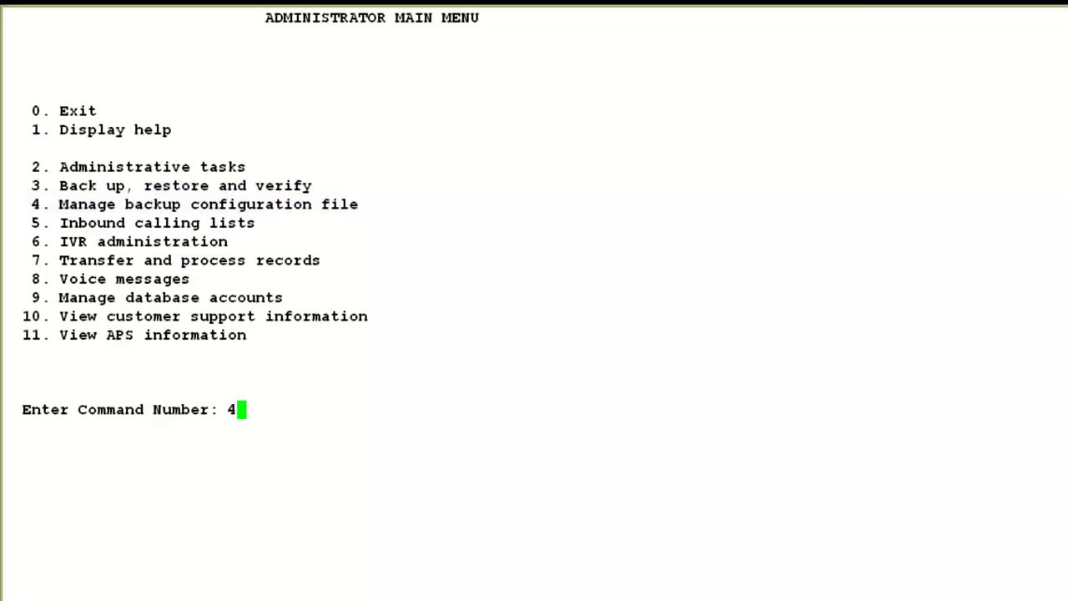
key("Return")
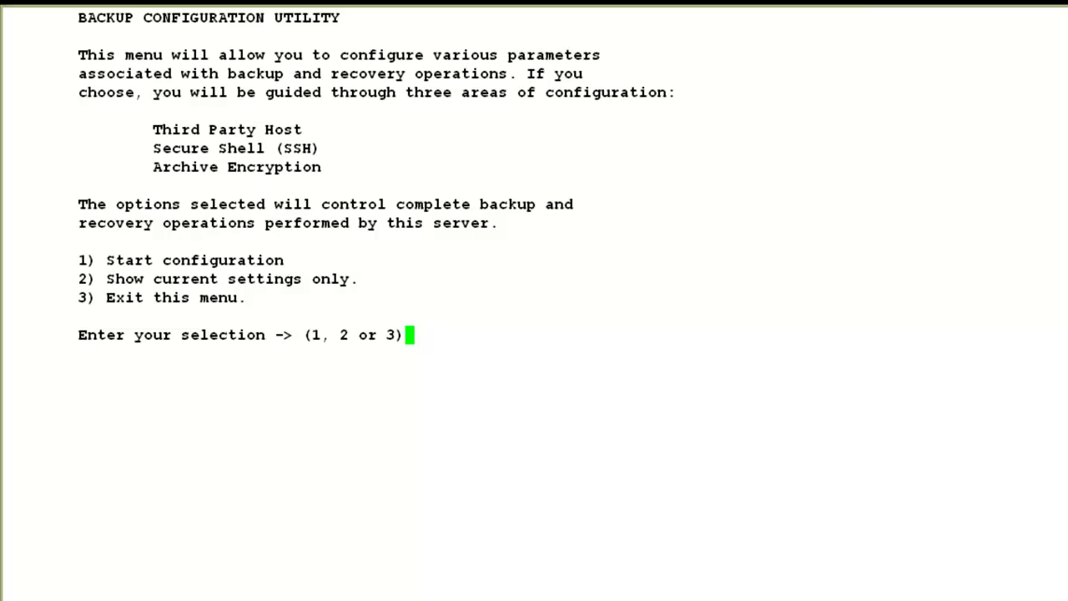
type("1")
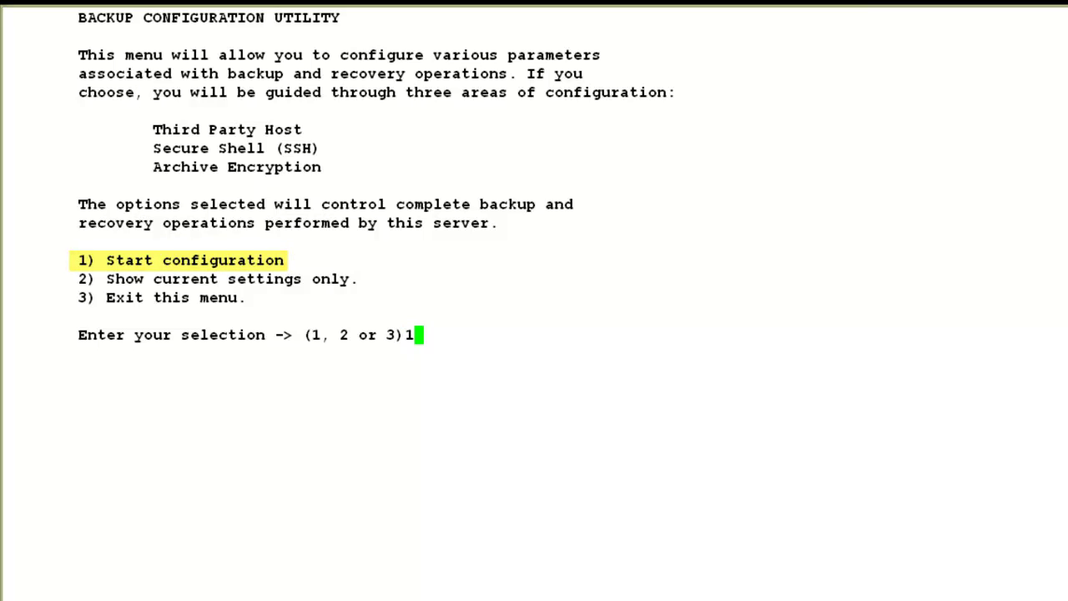
key("Return")
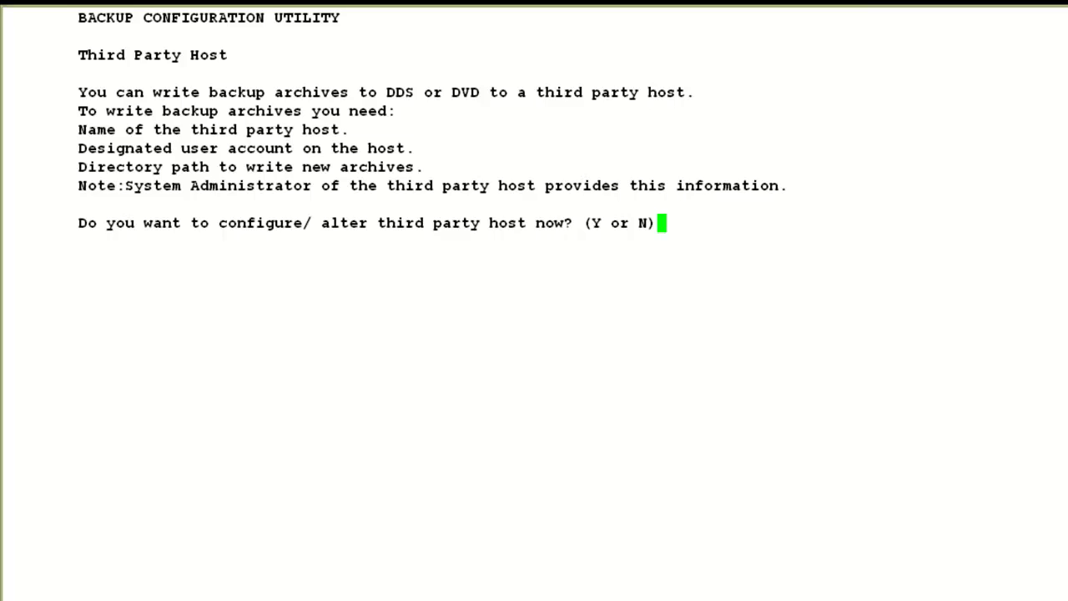
Choose to configure a third party host and enter and confirm the name 'awesomekulu'
type("y")
key("Return")
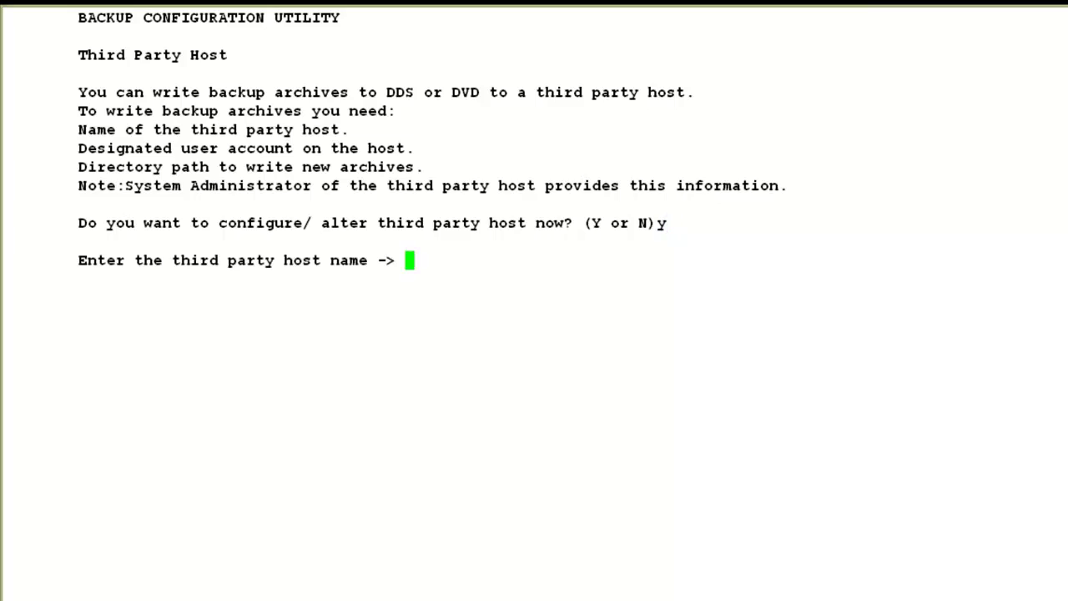
type("awesome")
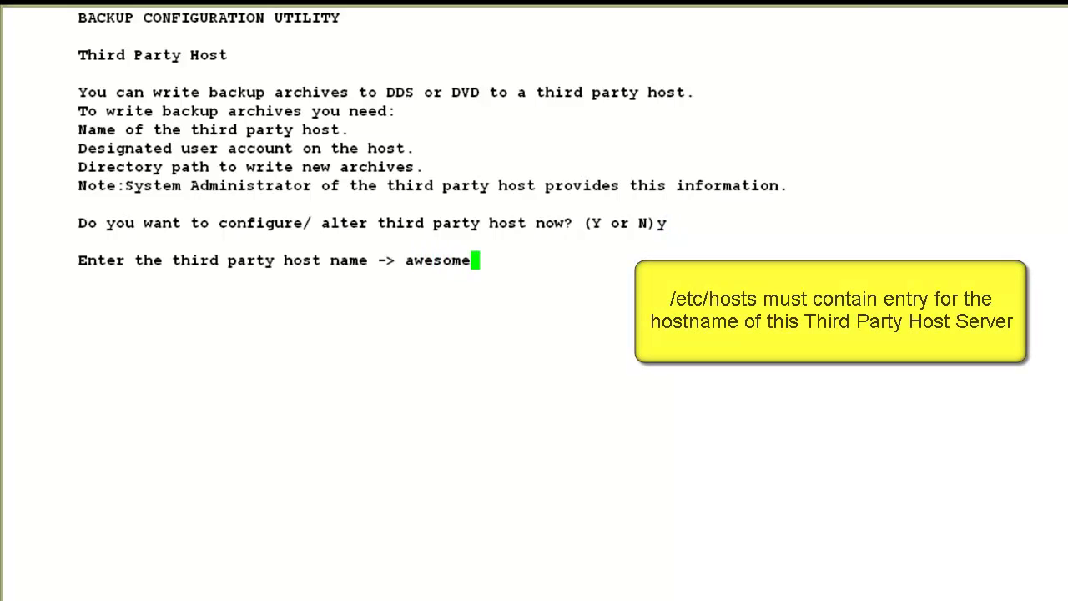
type("kulu")
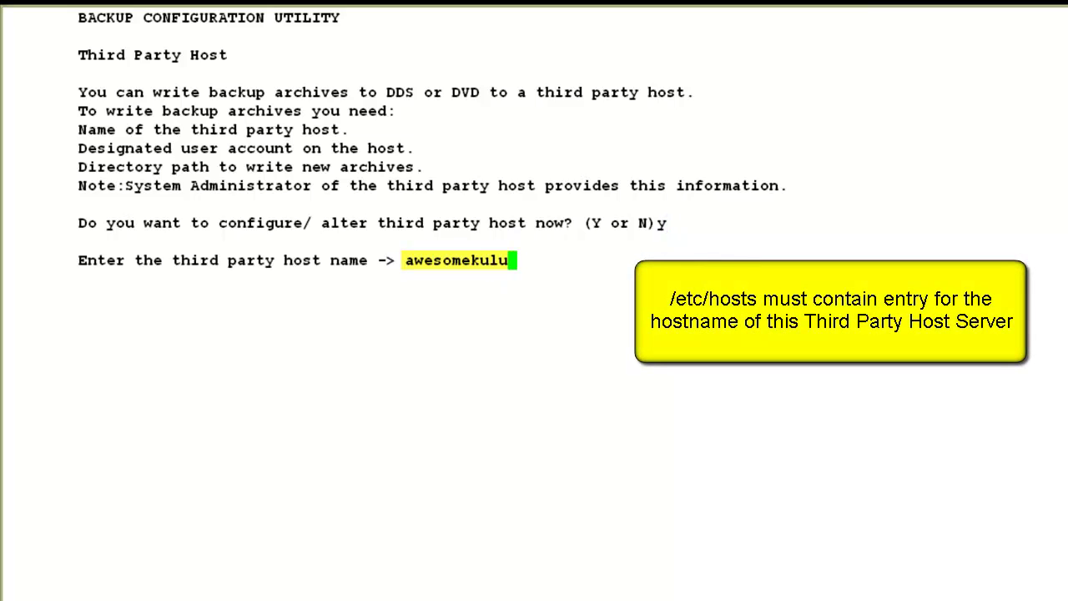
key("Return")
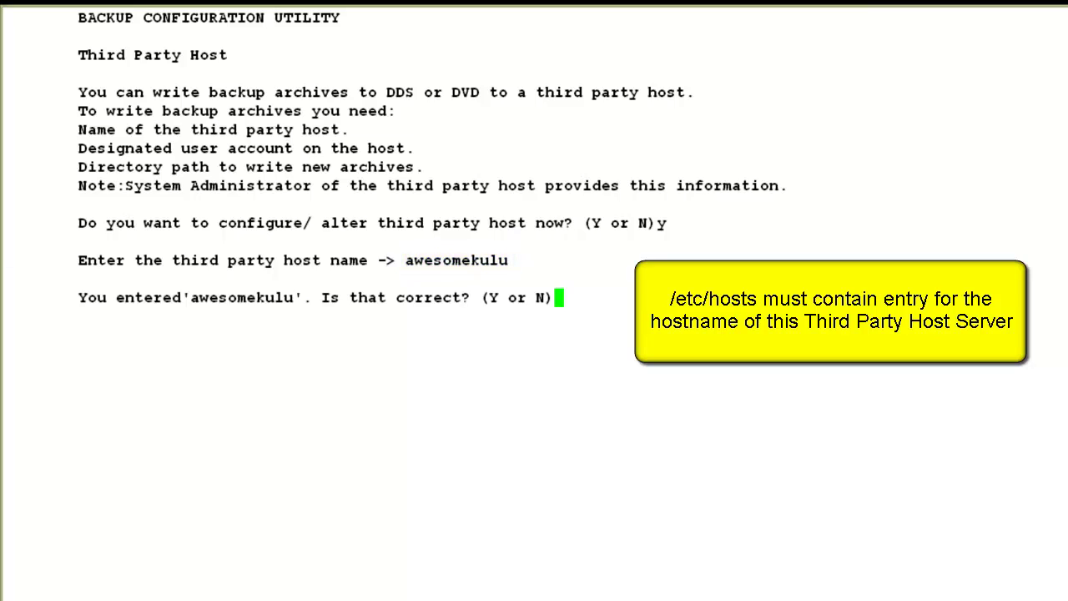
type("y")
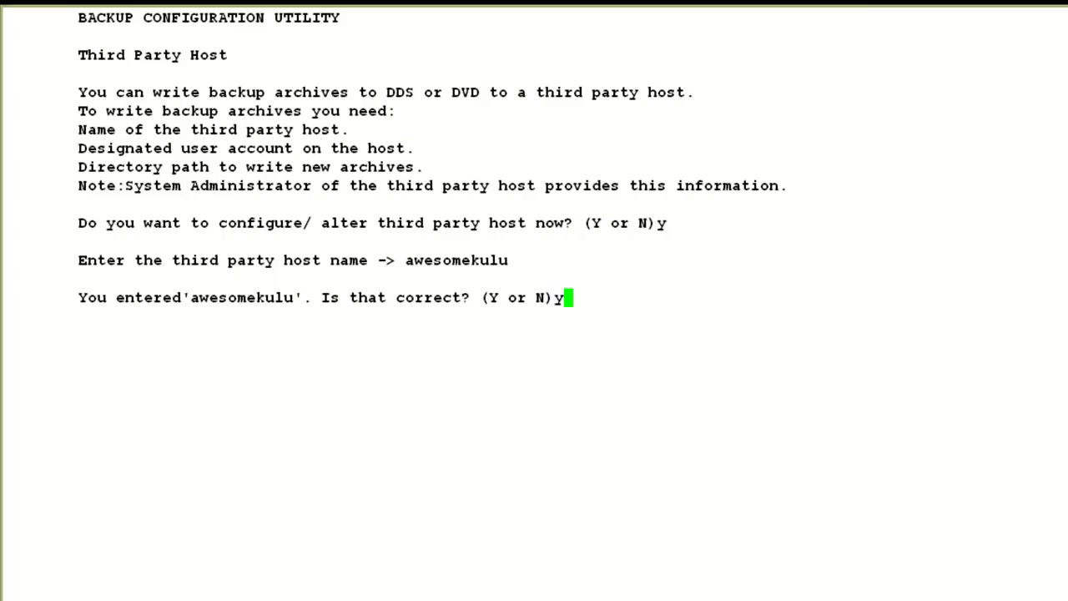
key("Return")
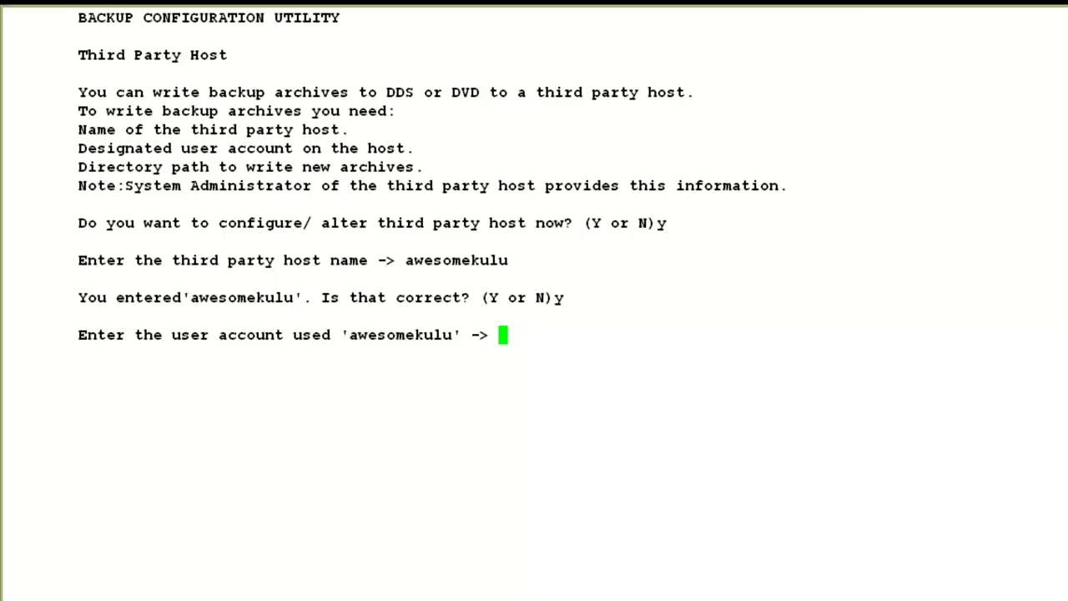
Enter and confirm the third party host's user account
type("user9")
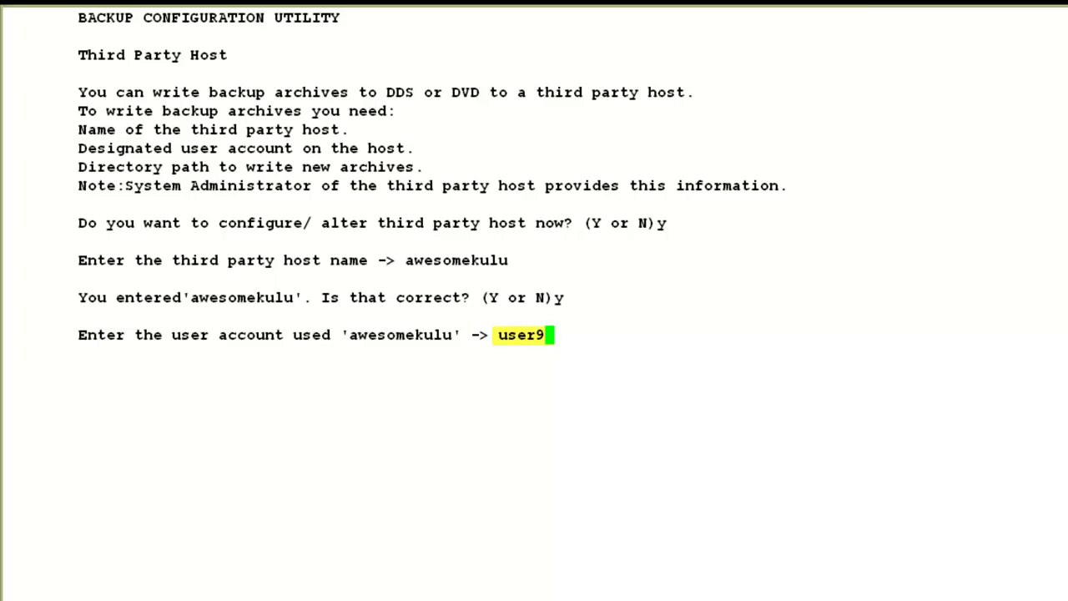
key("Return")
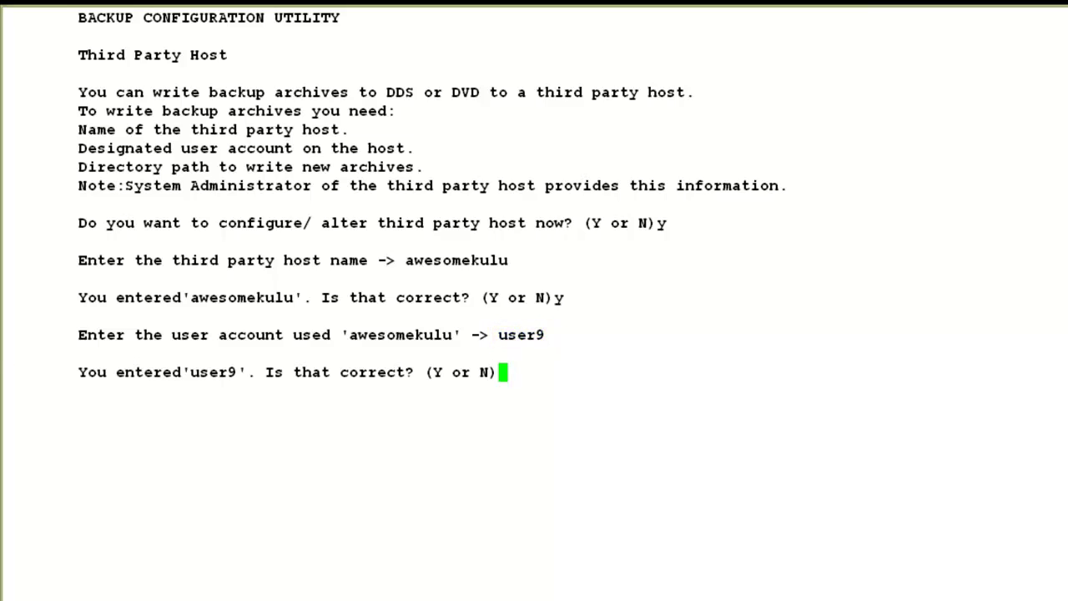
type("y")
key("Return")
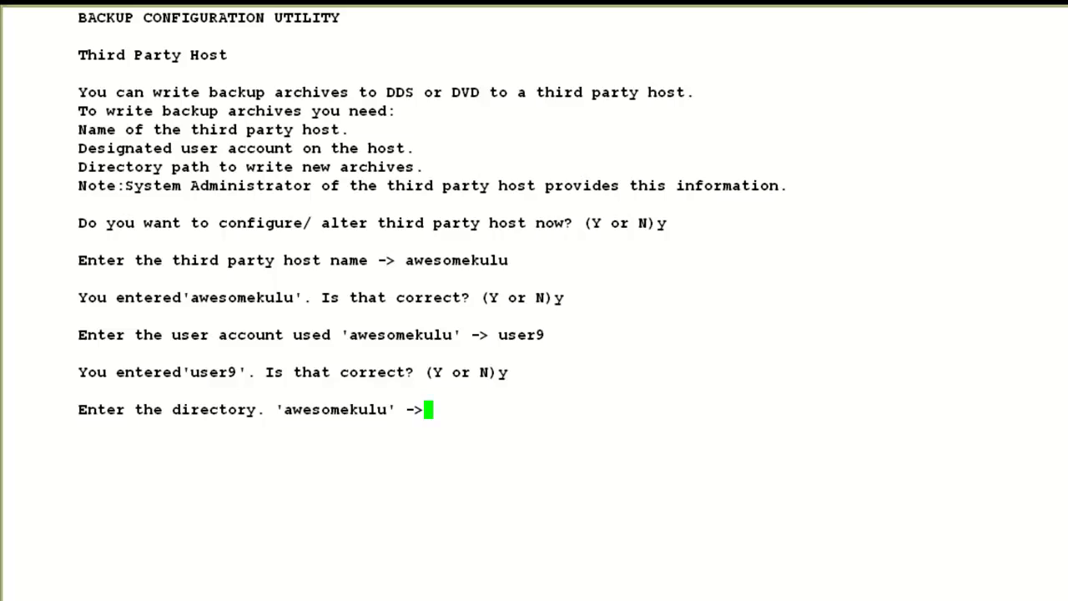
Set and confirm /tmp as the directory for new archives
type("/tmp")
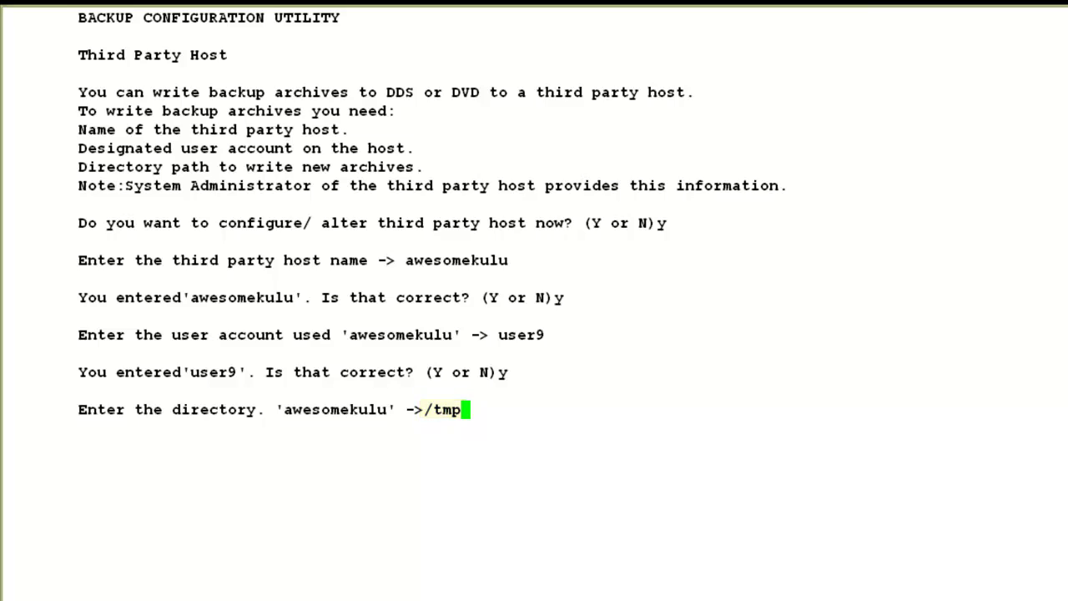
key("Return")
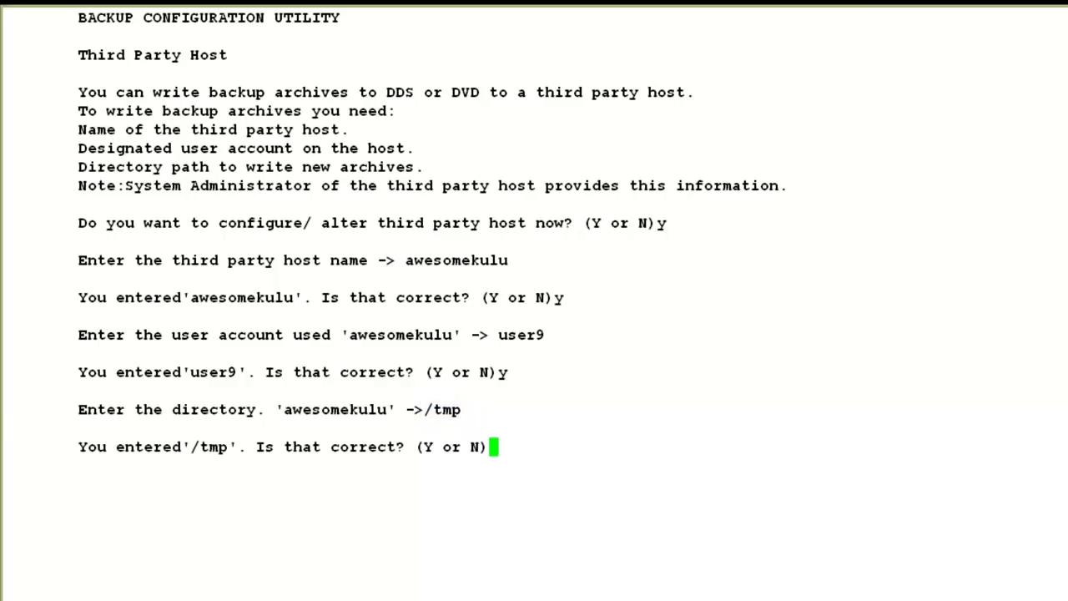
type("y")
key("Return")
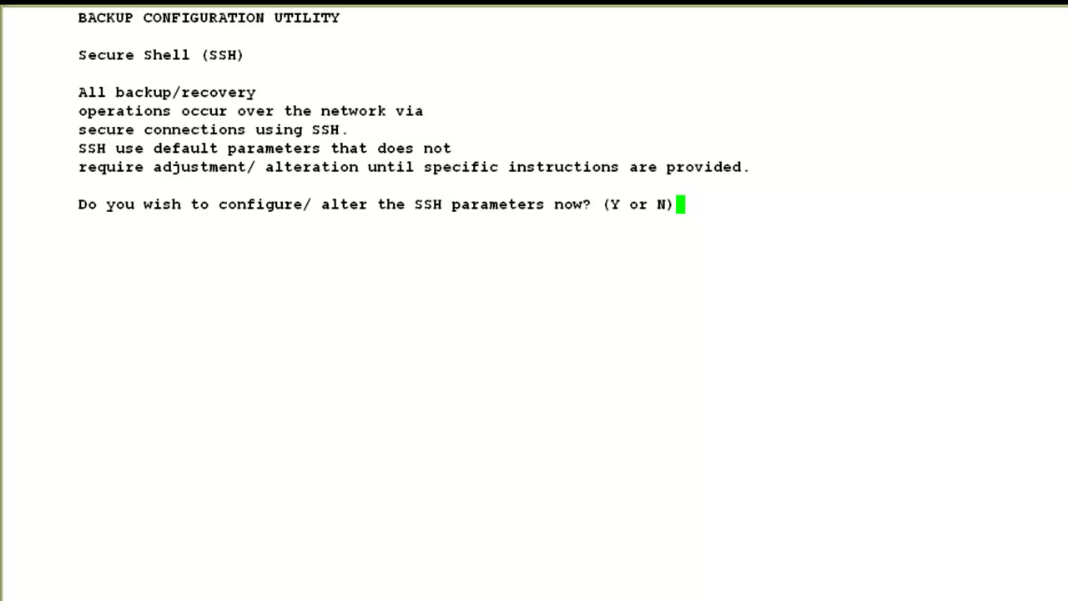
Decline changes to the SSH parameters and archive encryption values, keeping the defaults
type("n")
key("Return")
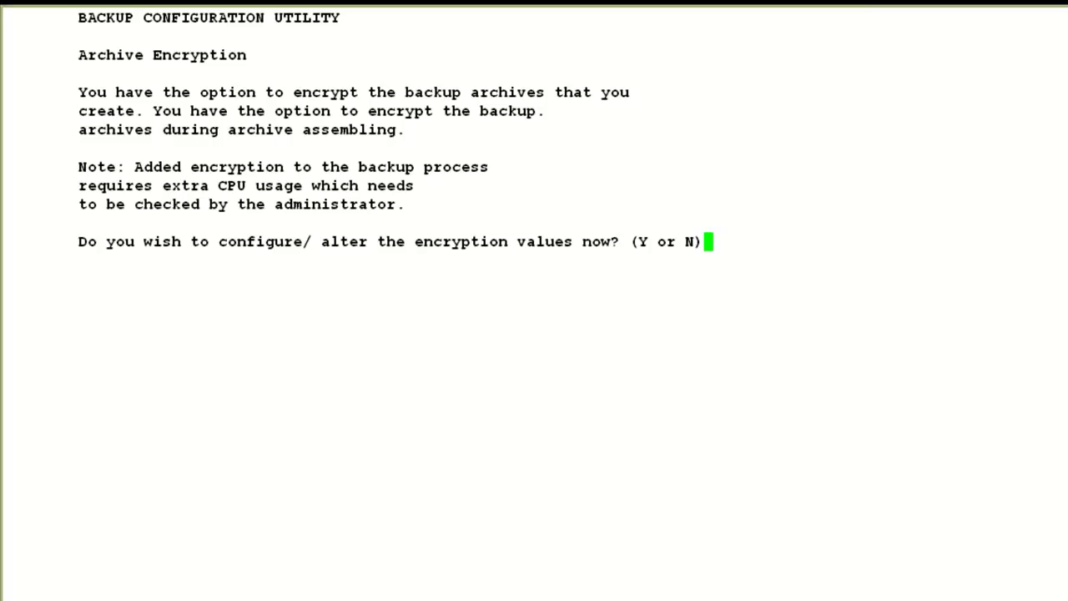
type("n")
key("Return")
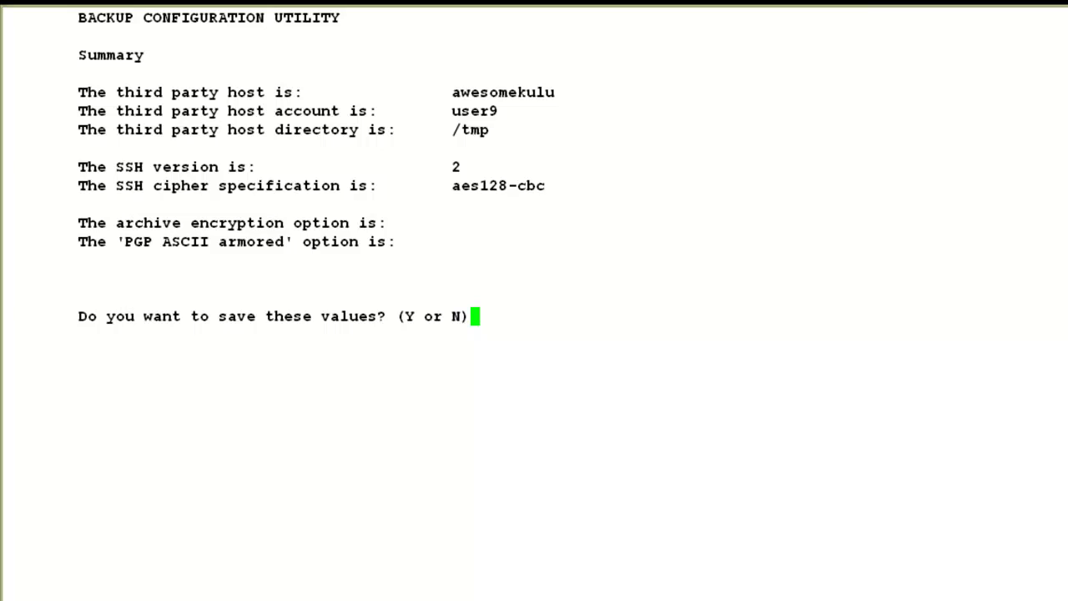
Save the configuration, review it via options 4 and 2 (Show current settings only), then return
type("y")
key("Return")
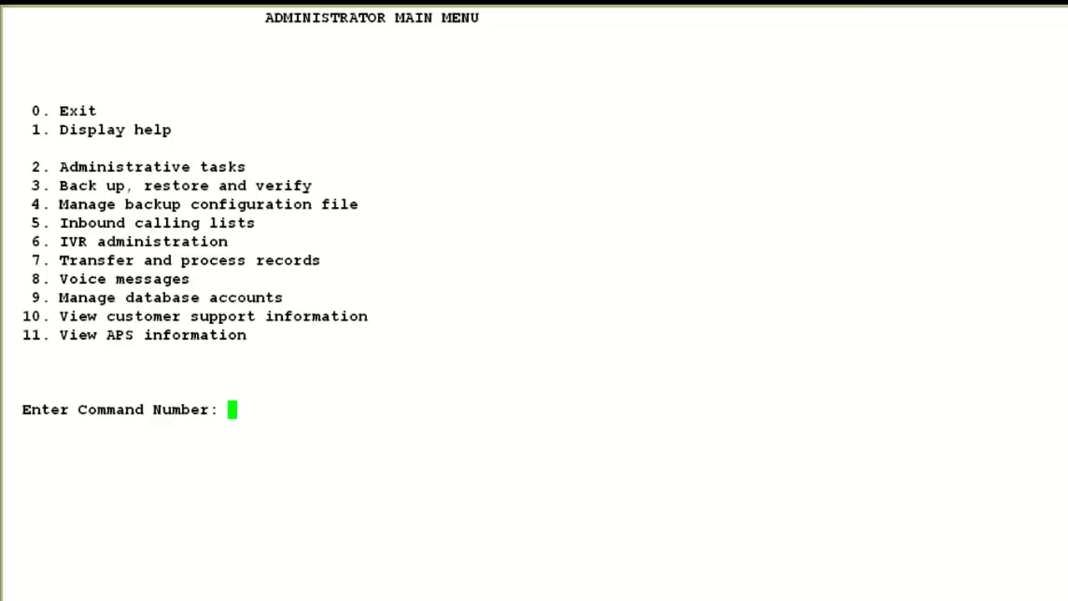
type("4")
key("Return")
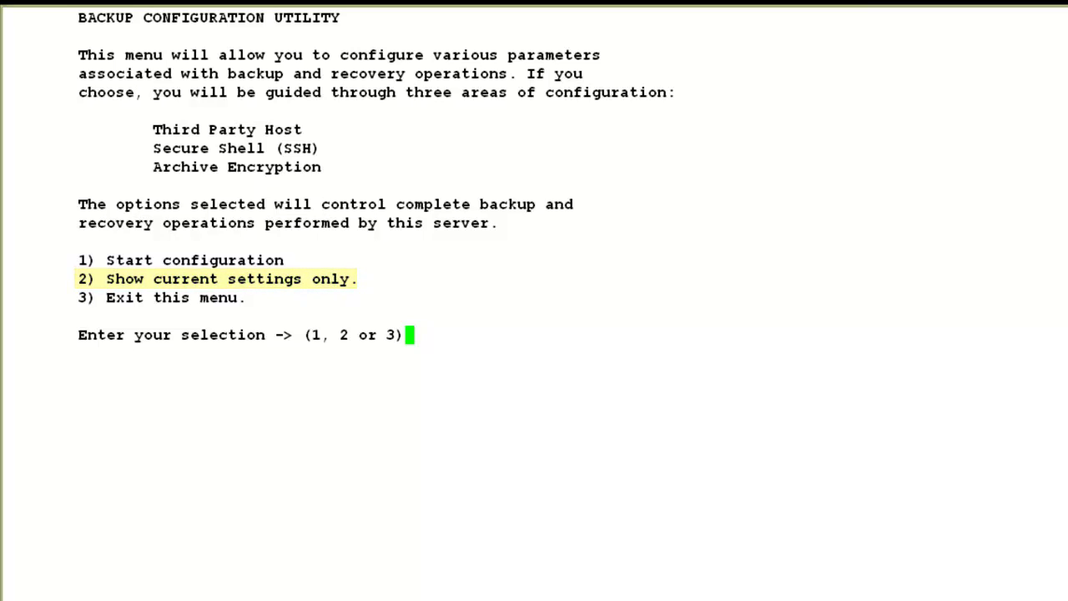
type("2")
key("Return")
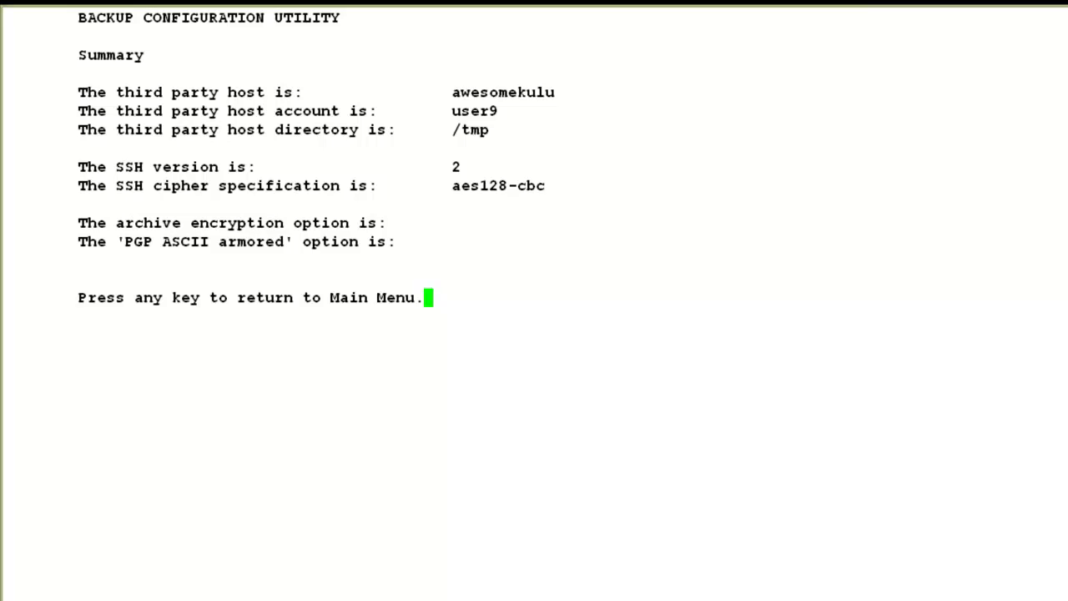
key("Return")
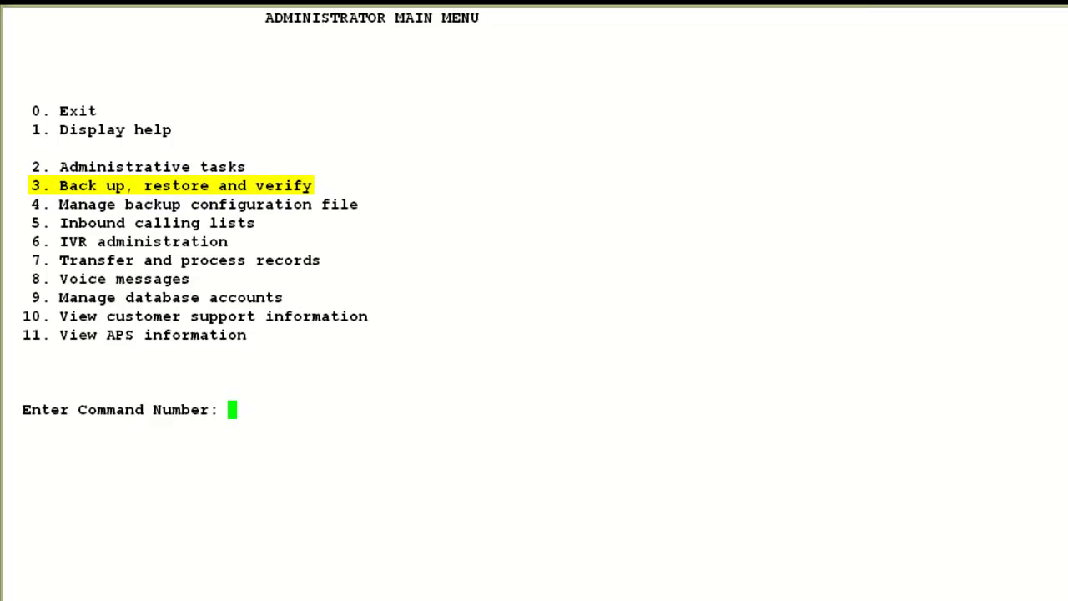
Start and confirm a data/stat files backup through menu options 3, 2 and 6
type("3")
key("Return")
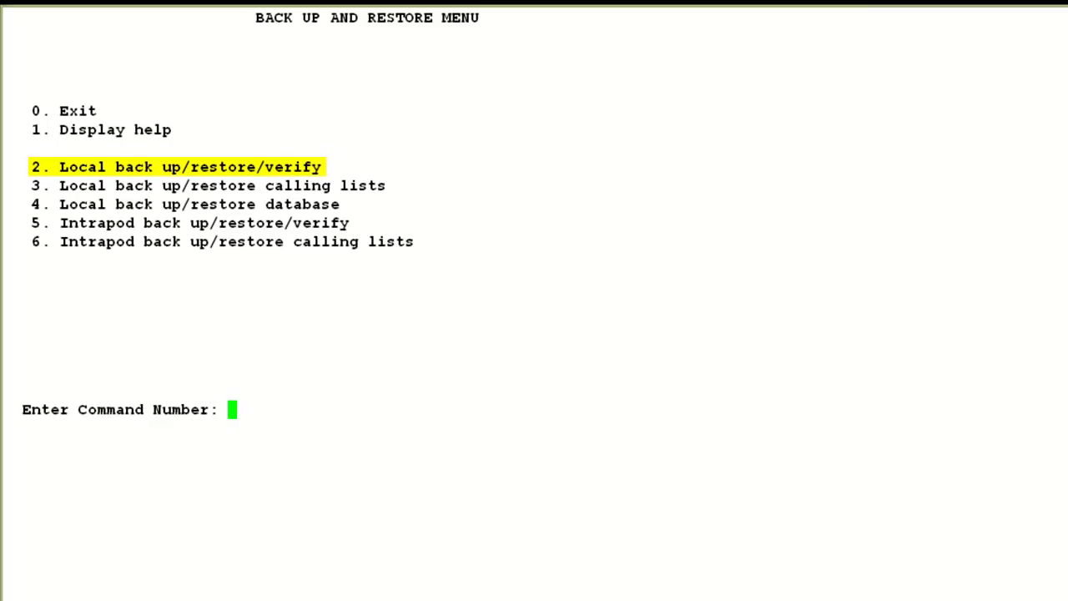
type("2")
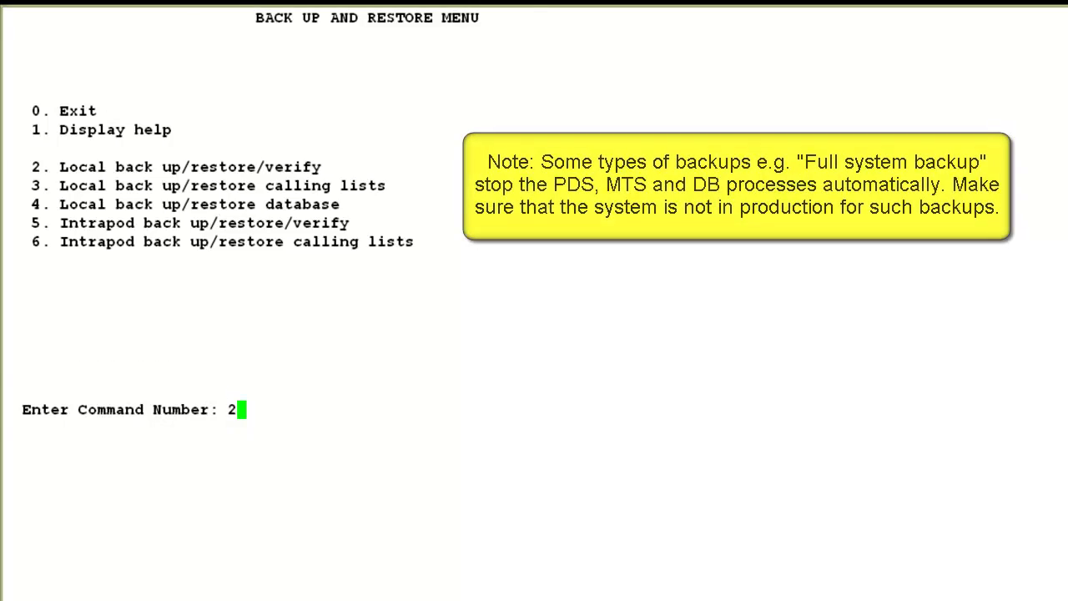
key("Return")
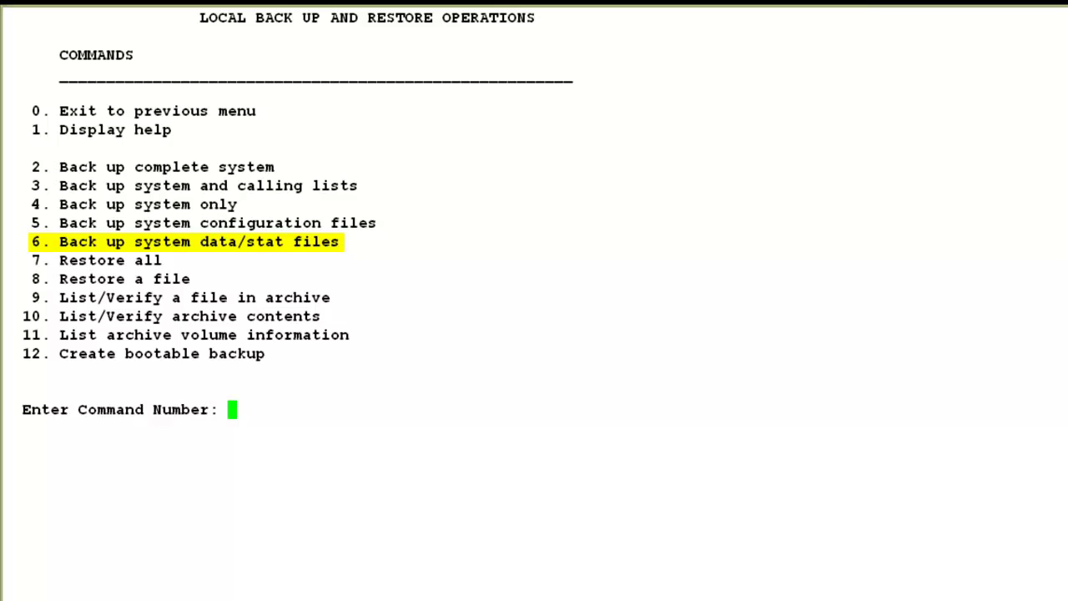
type("6")
key("Return")
type("y")
key("Return")
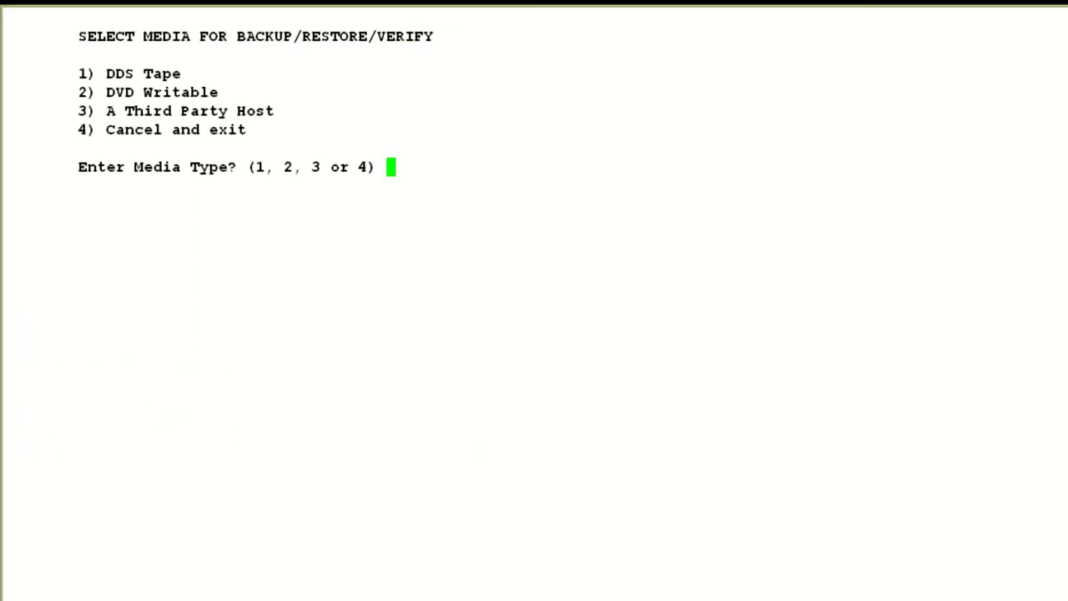
Send the backup to third party host awesomekulu, trusting its host key and entering the password
type("3")
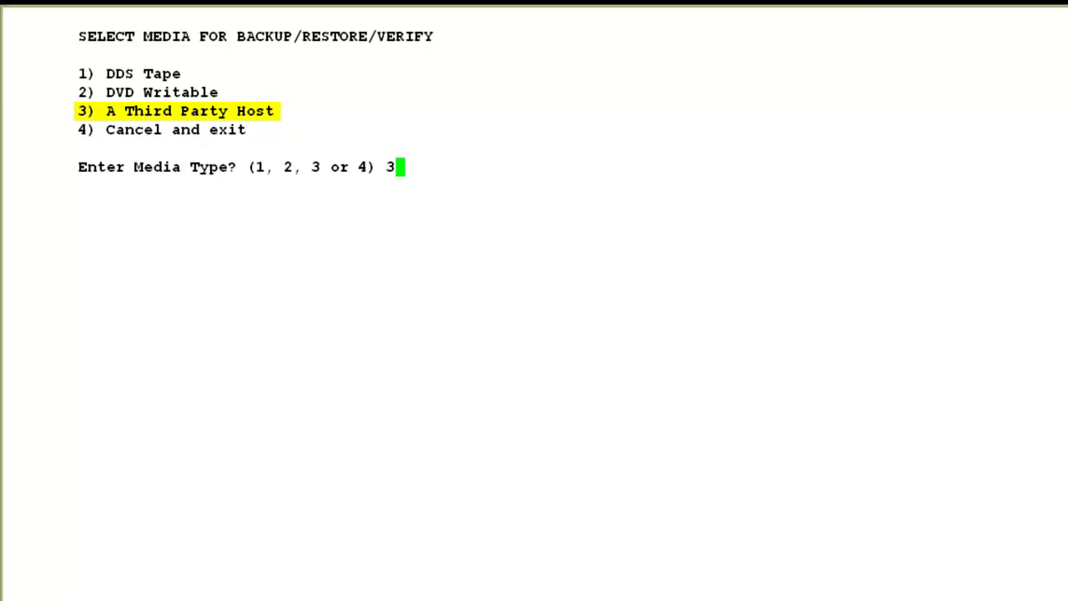
key("Return")
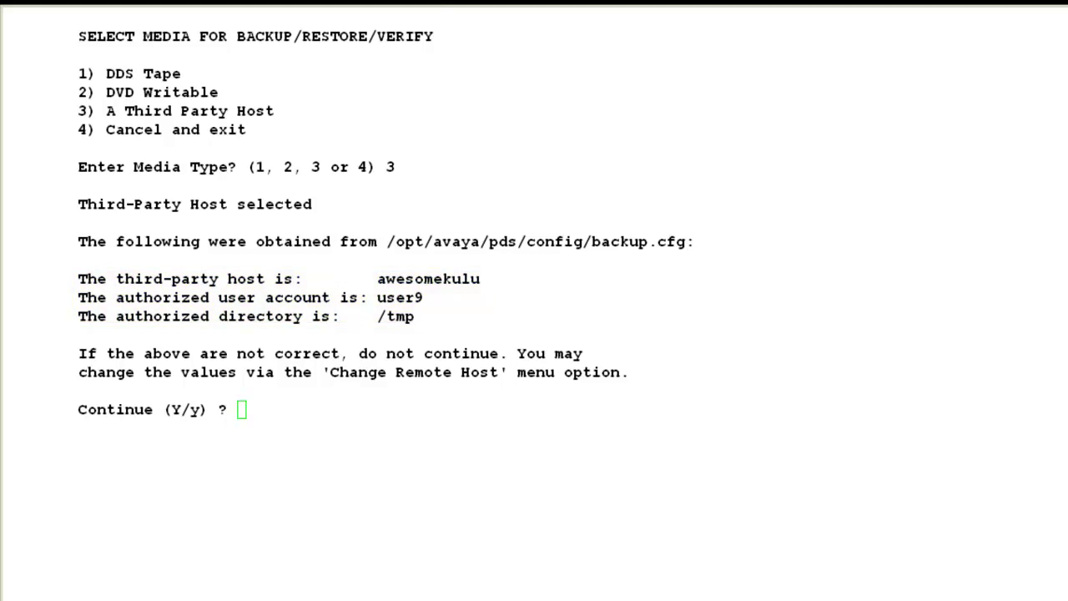
type("y")
key("Return")
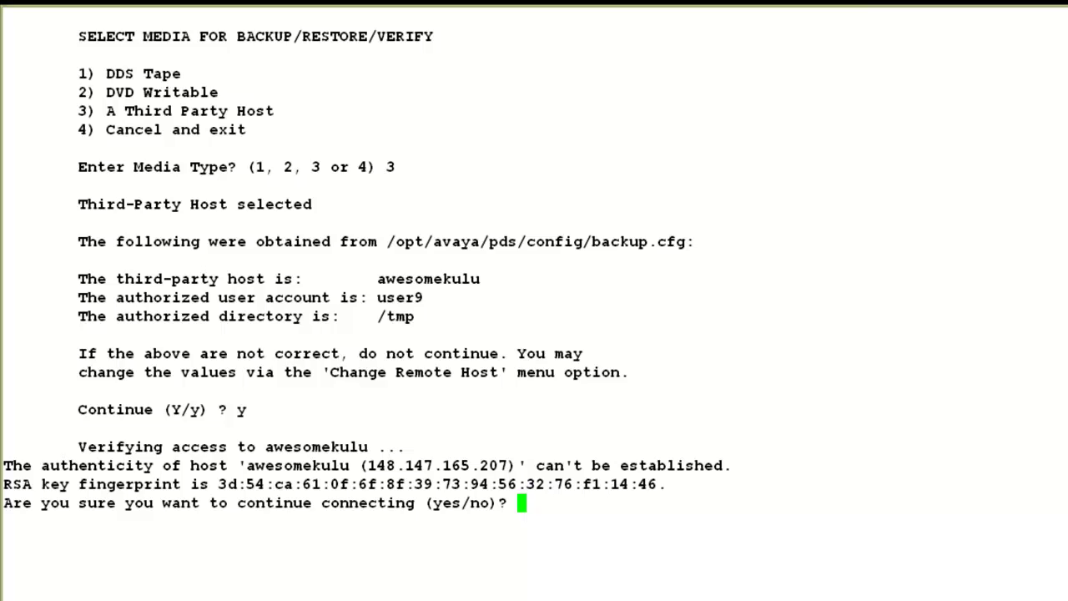
type("yes")
key("Return")
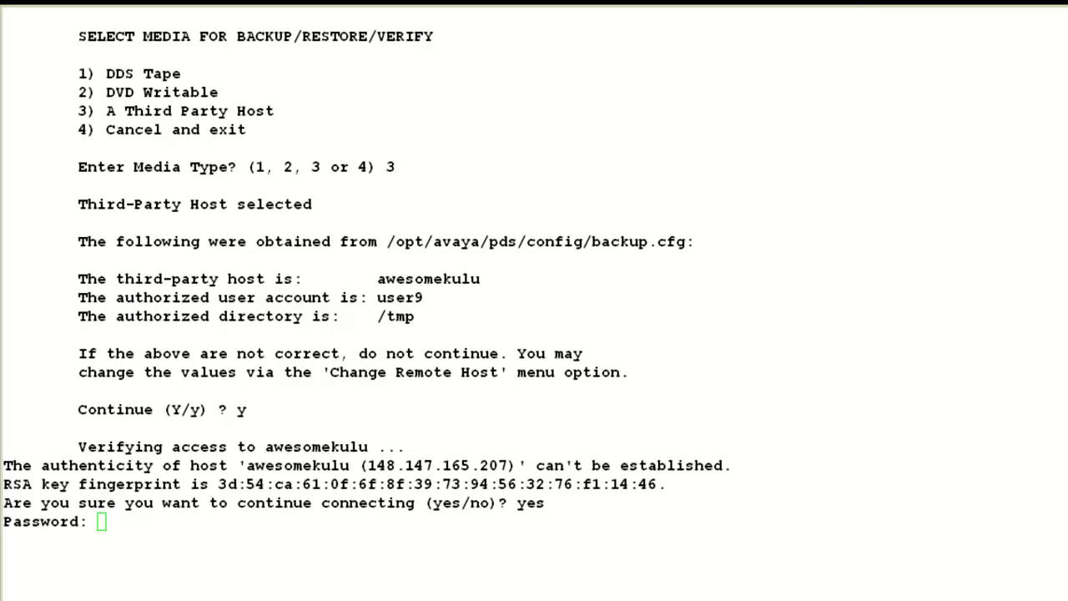
key("Return")
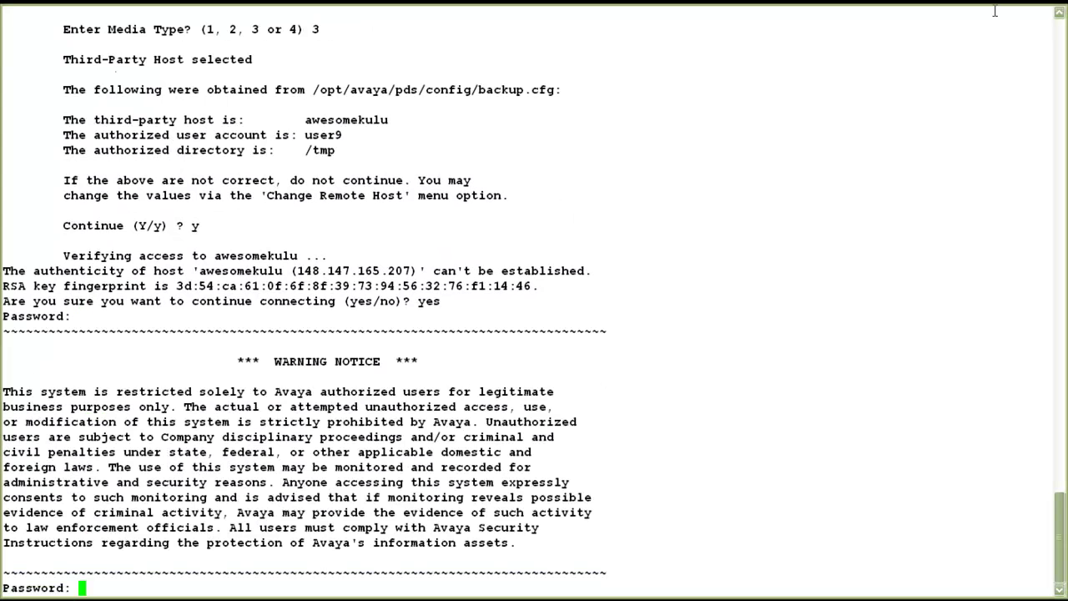
key("Return")
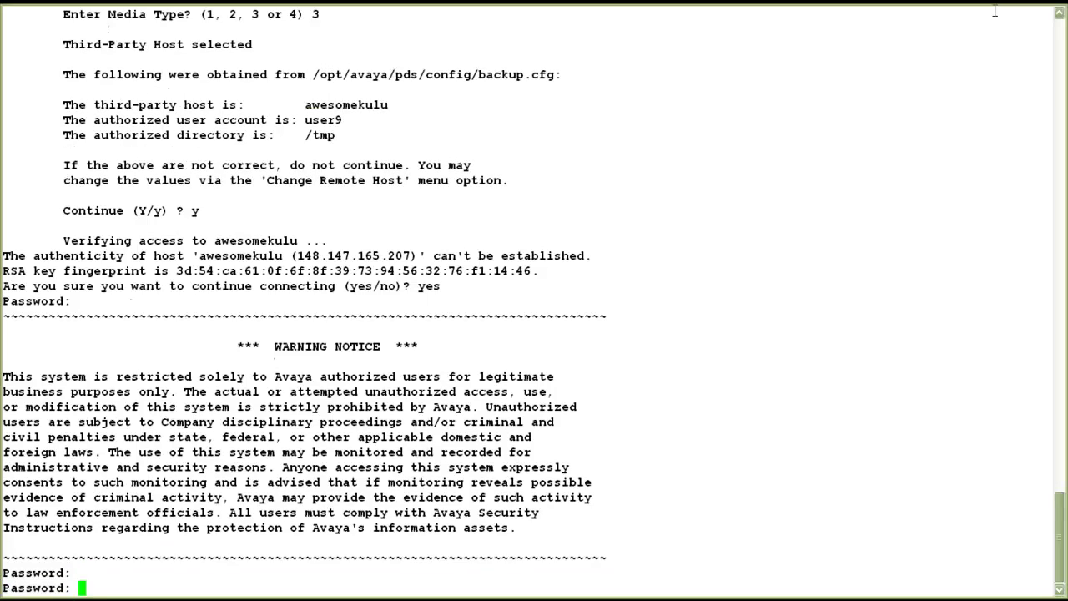
key("Return")
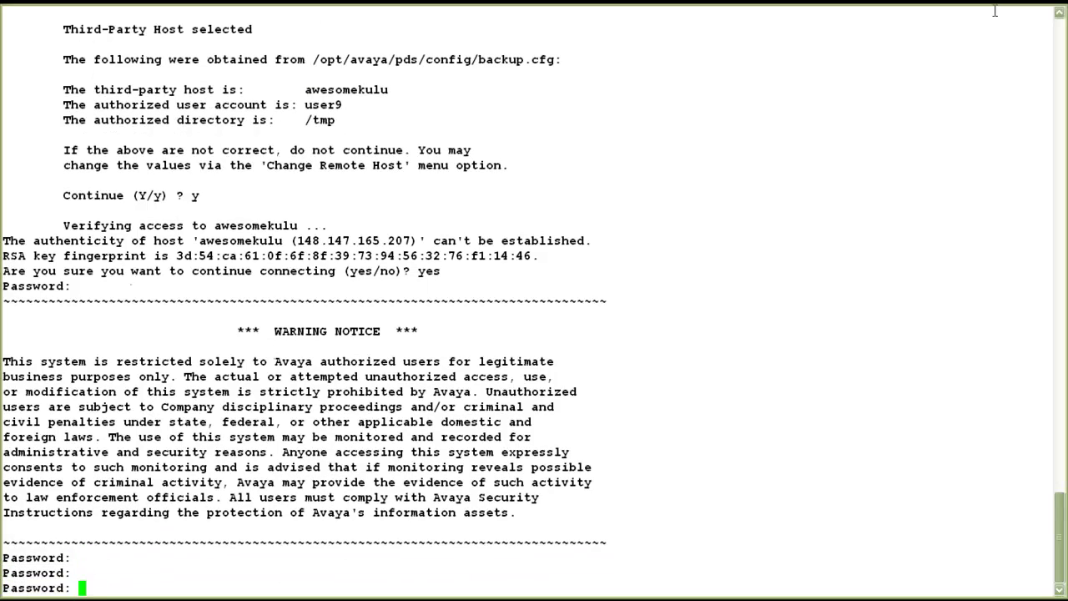
key("Return")
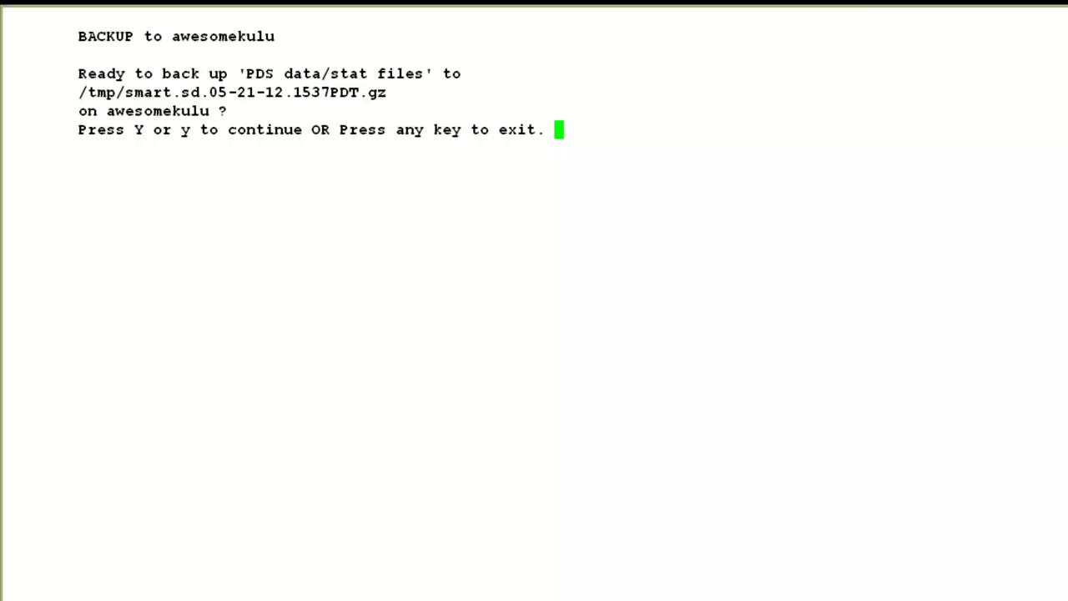
Confirm the backup to /tmp/smart.sd.05-21-12.1537PDT.gz and enter the password to archive it
type("y")
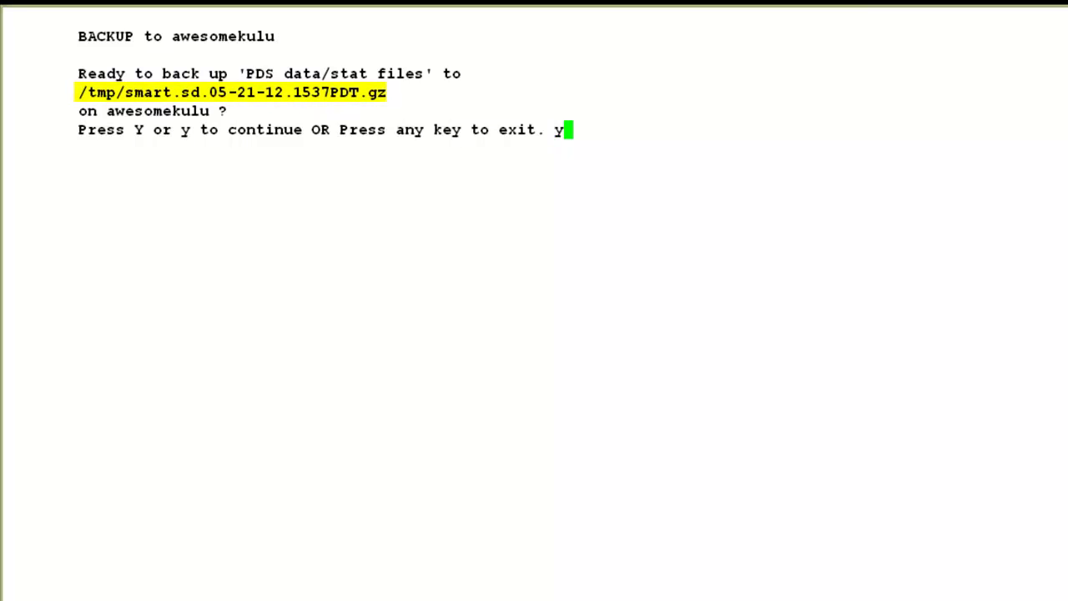
key("Return")
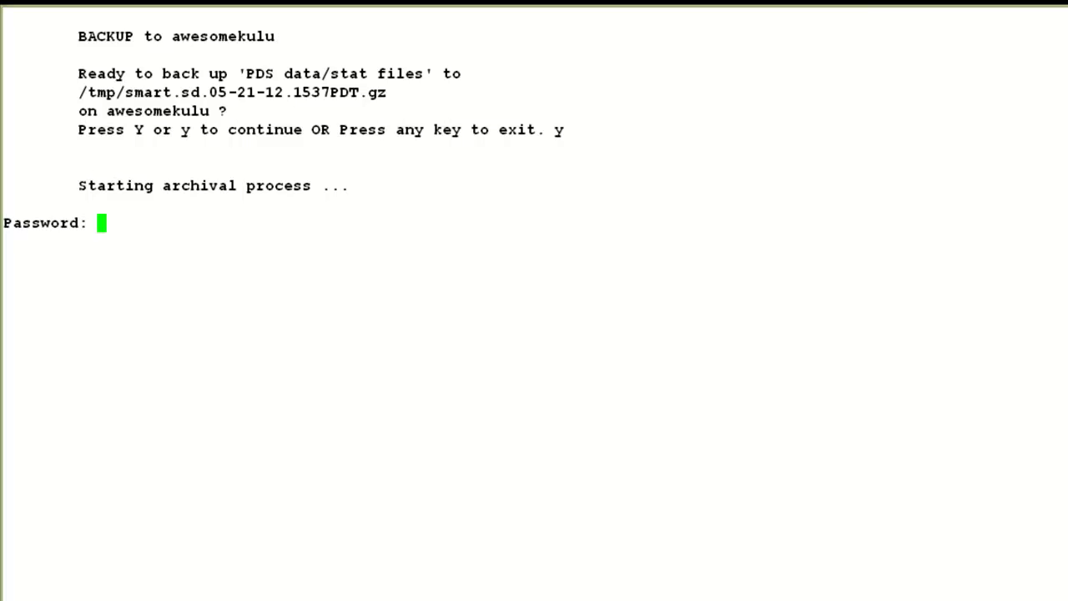
key("Return")
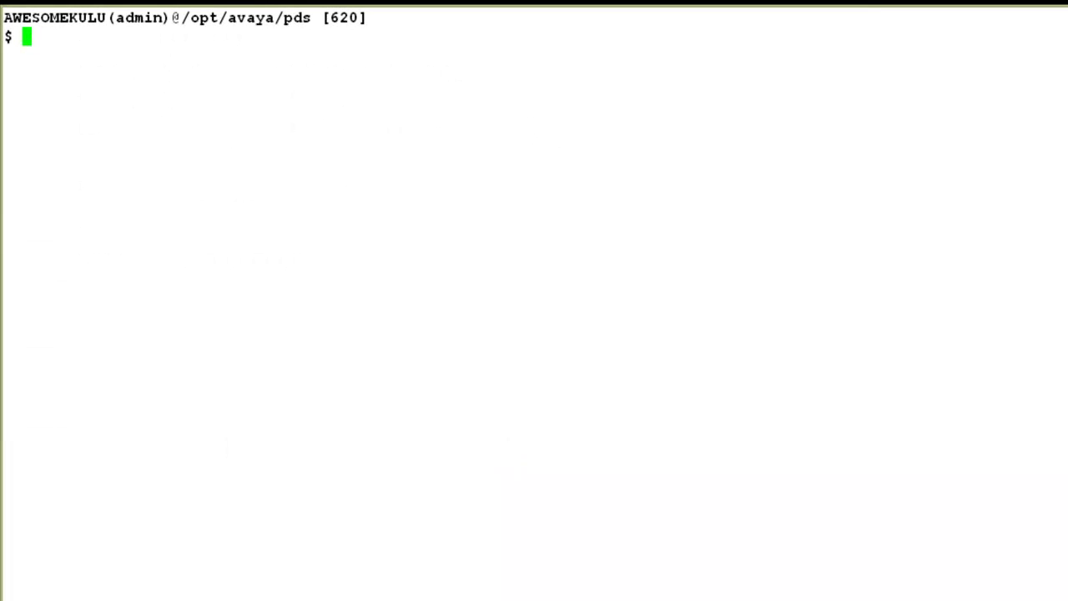
Run cd /tmp and ll *.gz to list the smart.sd.05-21-12.1537PDT.gz archive
type("cd /tmp")
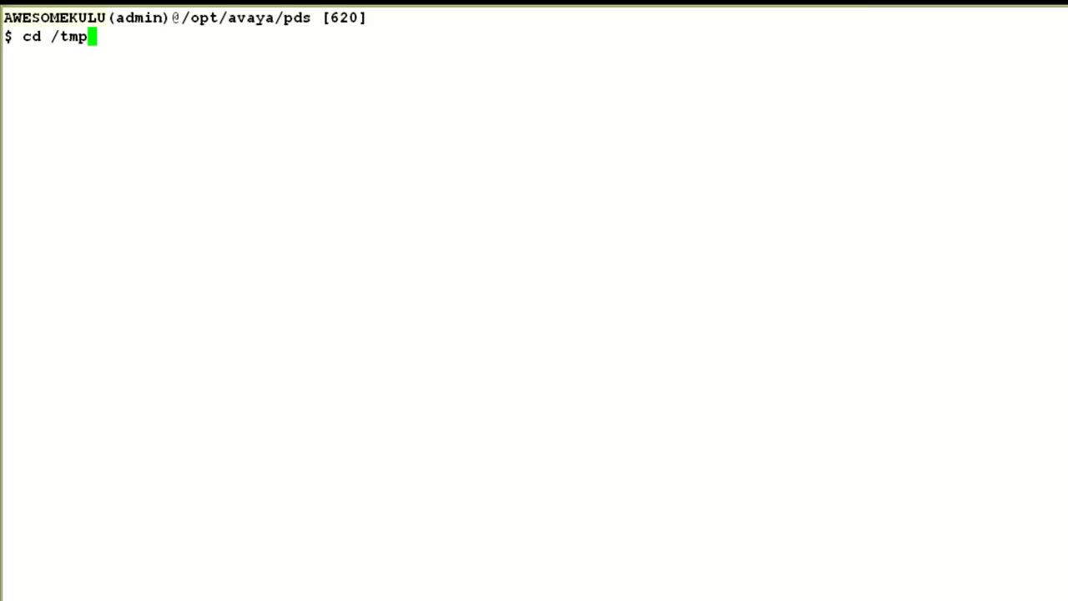
key("Return")
type("ll *.gz")
key("Return")
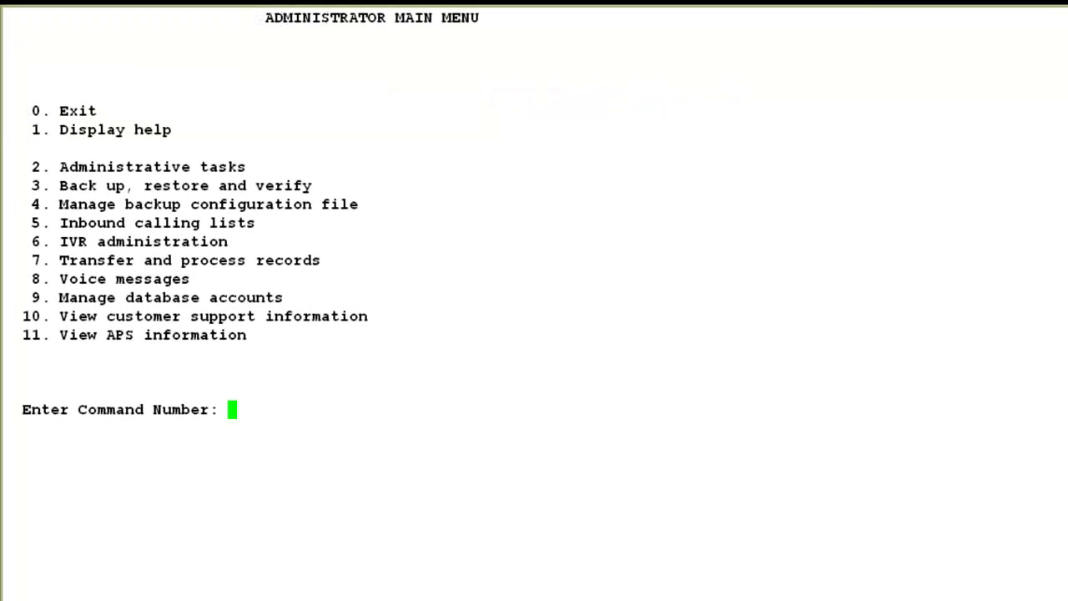
Choose Restore all through menu options 3, 2 and 7, and confirm it with y
type("3")
key("Return")
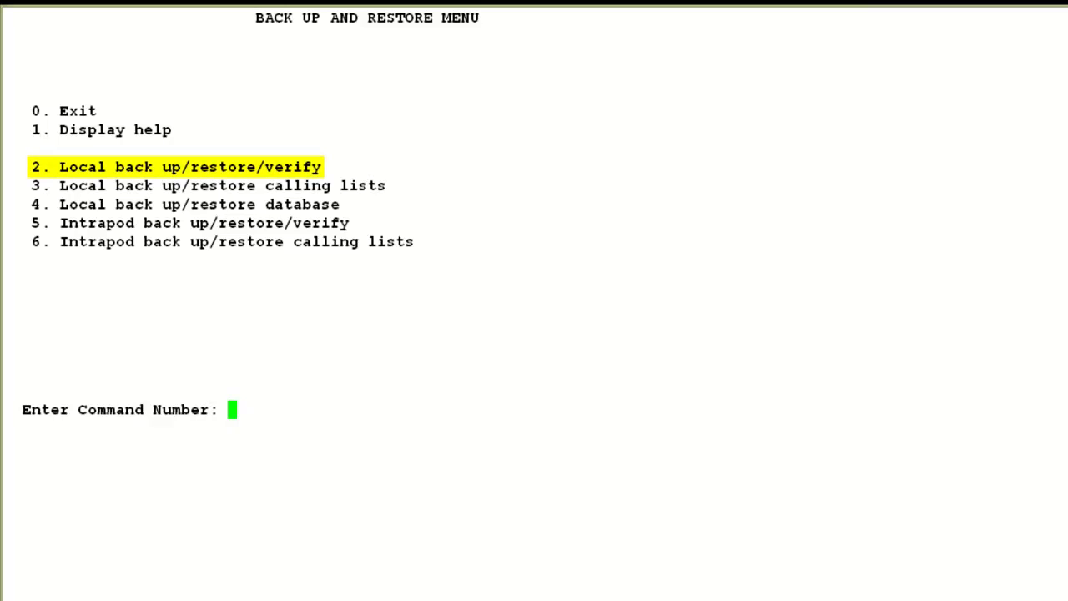
type("2")
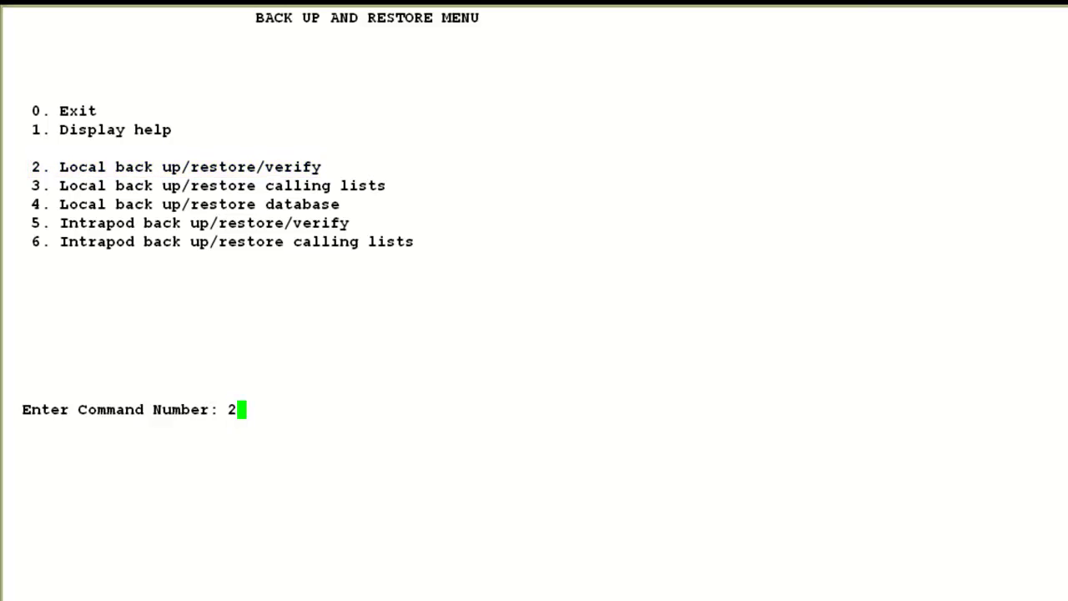
key("Return")
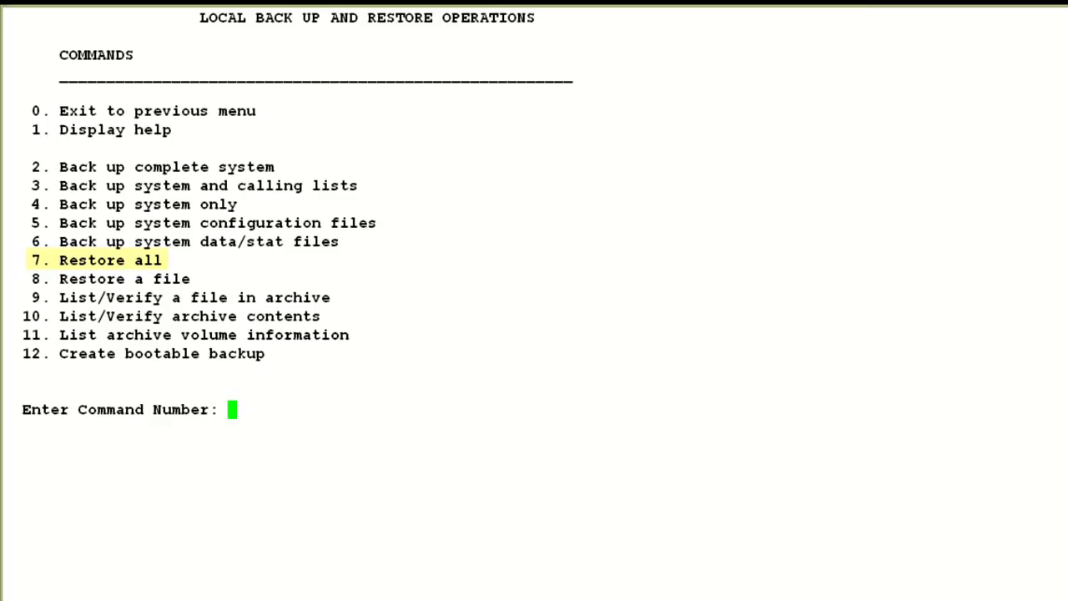
type("7")
key("Return")
type("y")
key("Return")
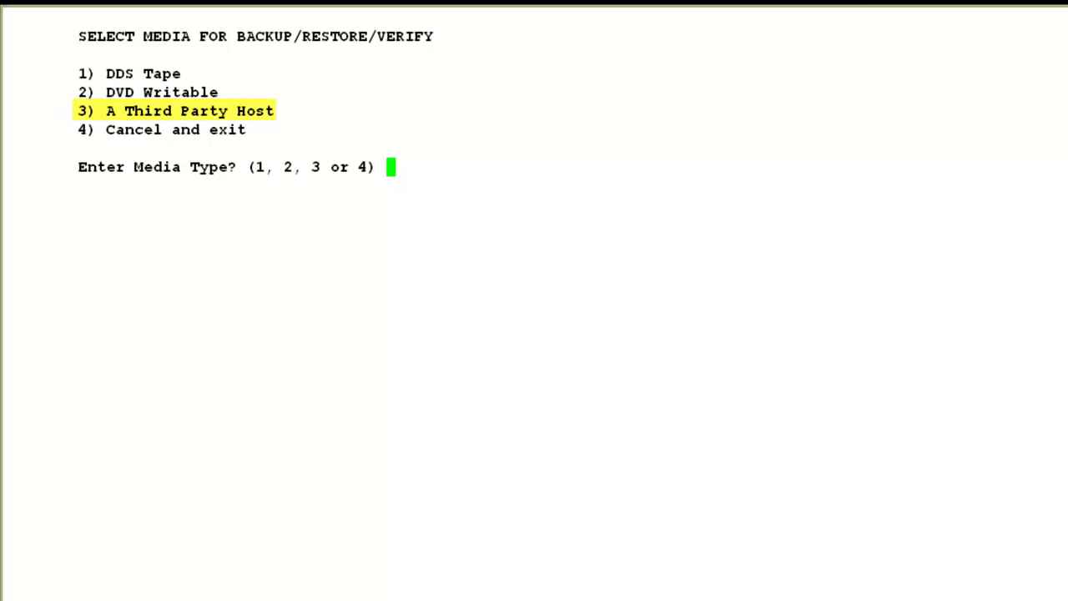
Restore from third party host awesomekulu, confirming its settings and entering the password
type("3")
key("Return")
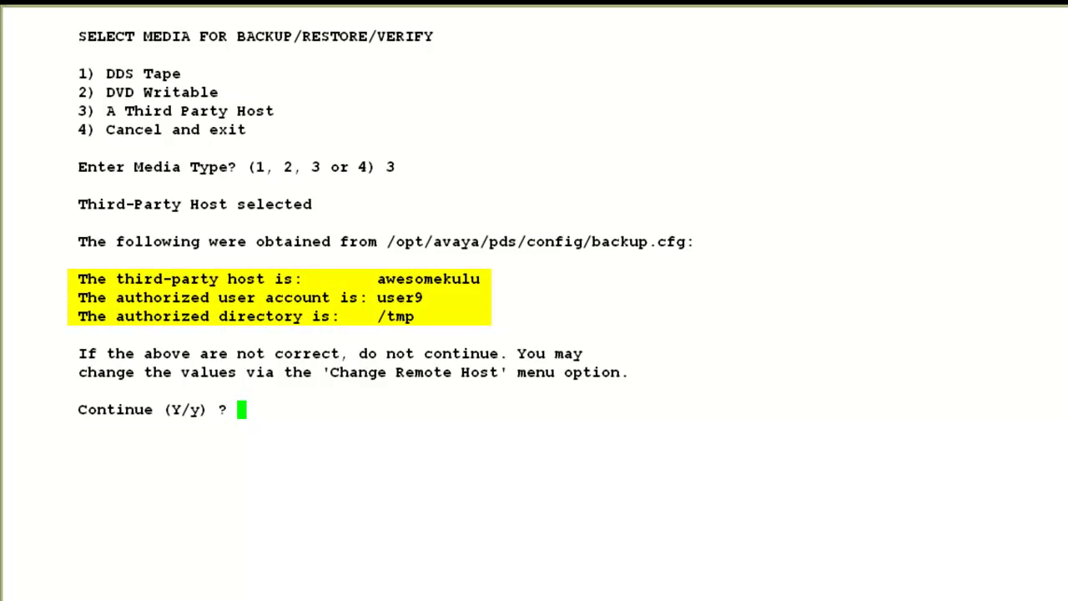
type("y")
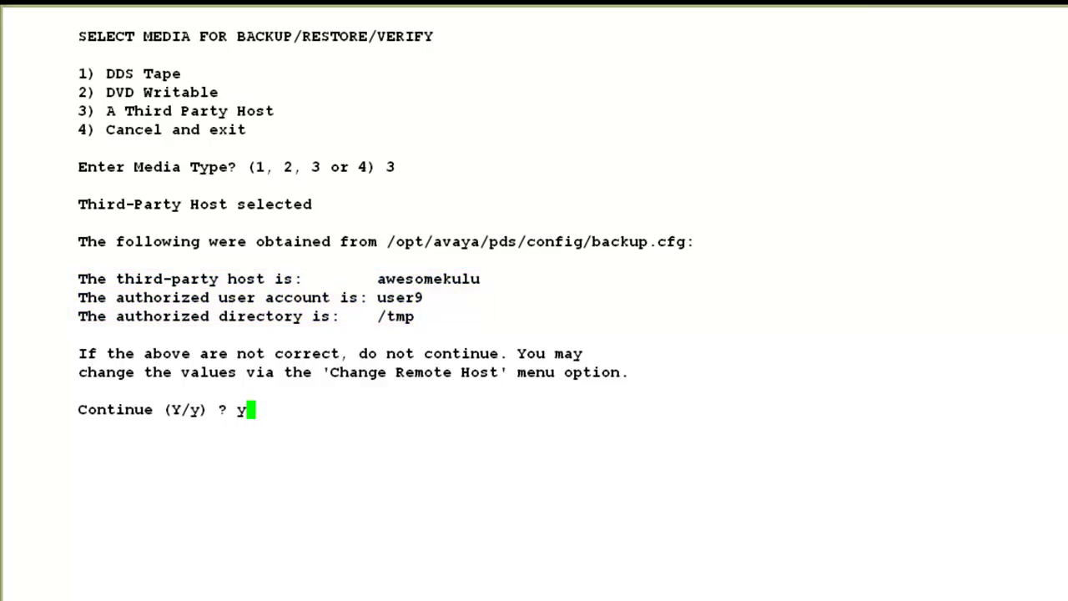
key("Return")
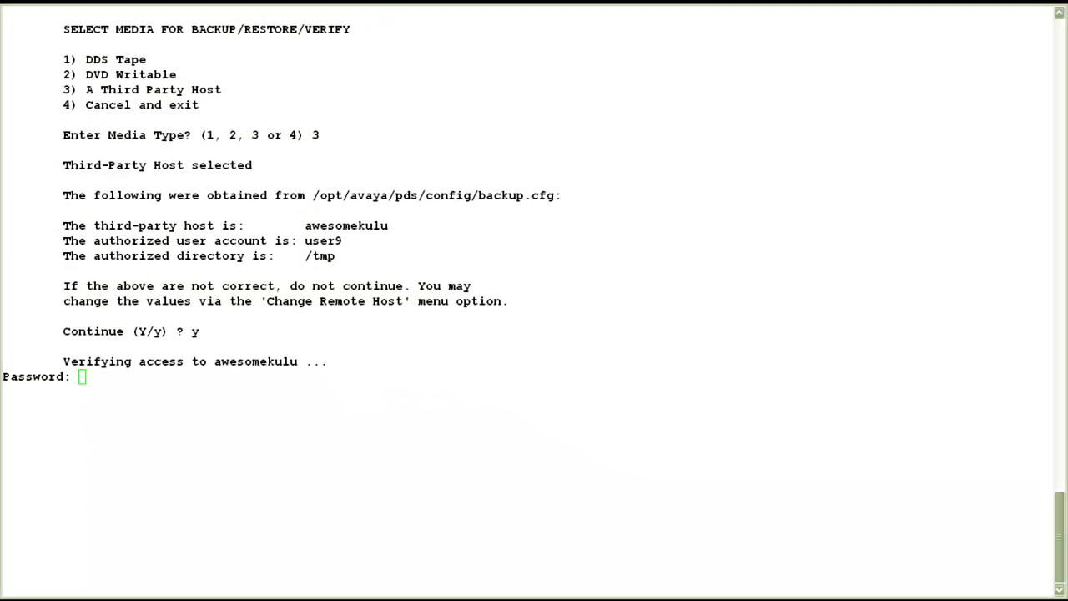
left_click(902, 9)
key("Return")
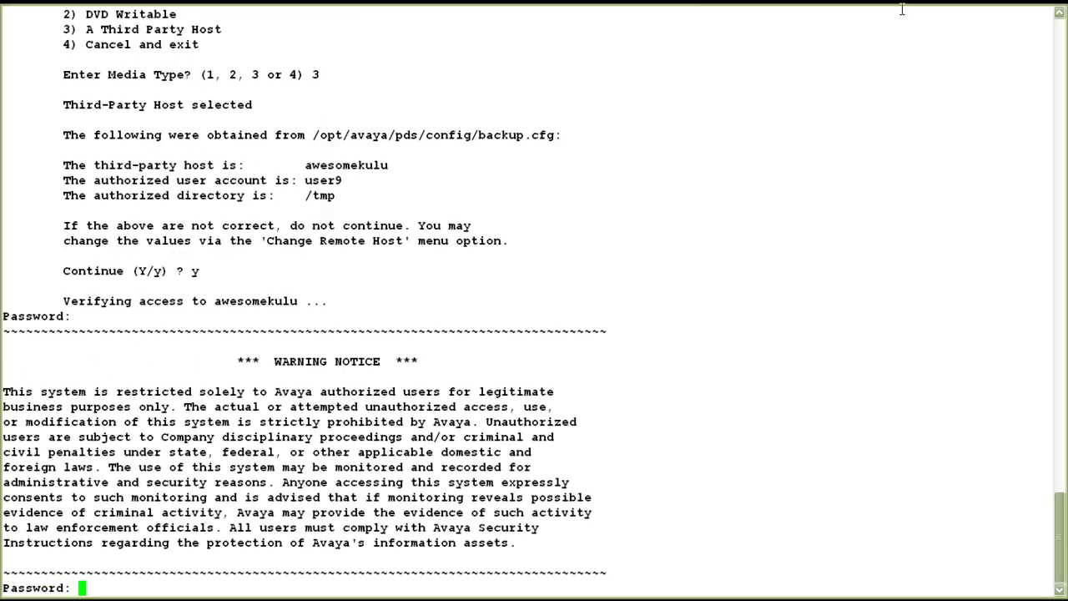
key("Return")
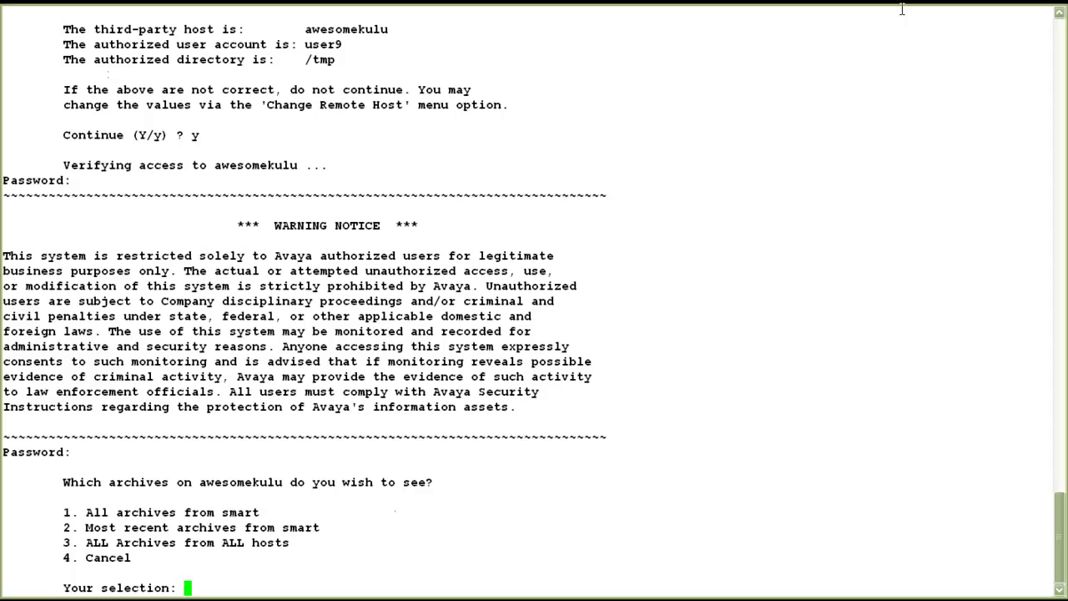
List the most recent smart archives and select /tmp/smart.sd.05-21-12.1537PDT.gz as option 1 for restoring
type("2")
key("Return")
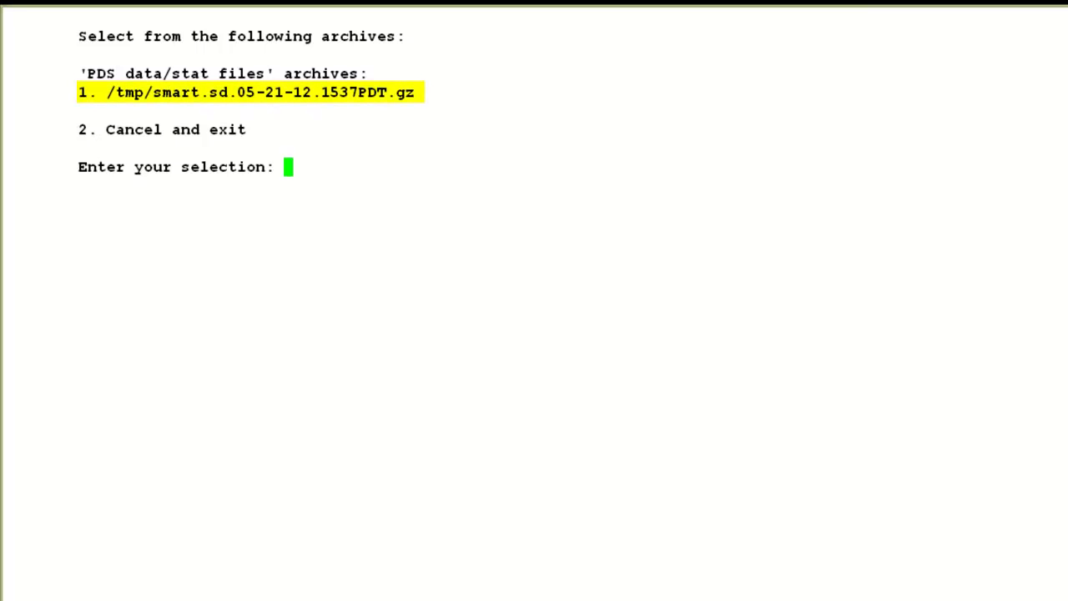
type("1")
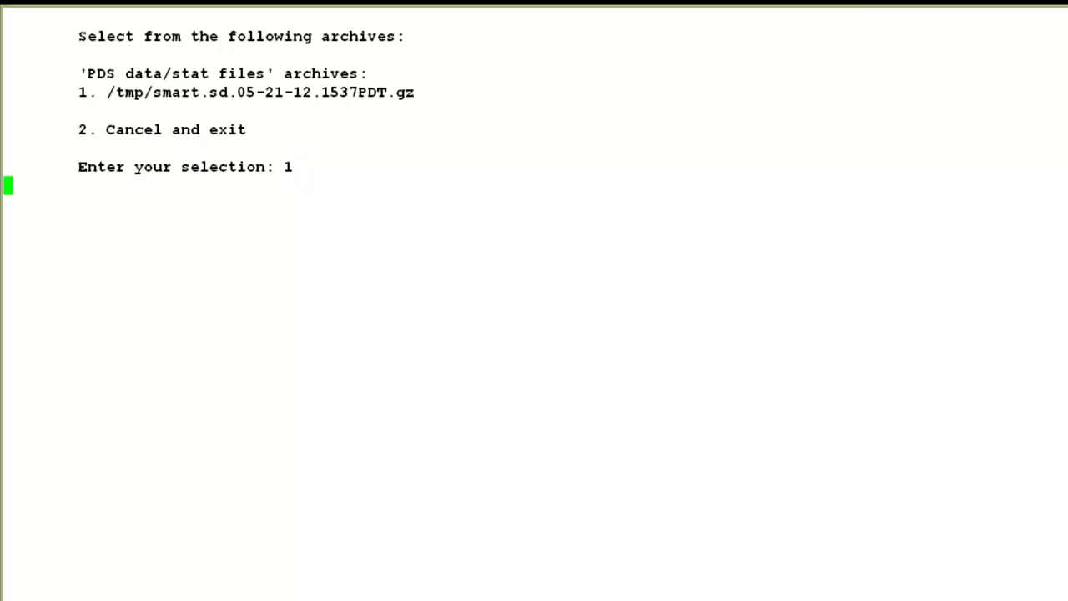
key("Return")
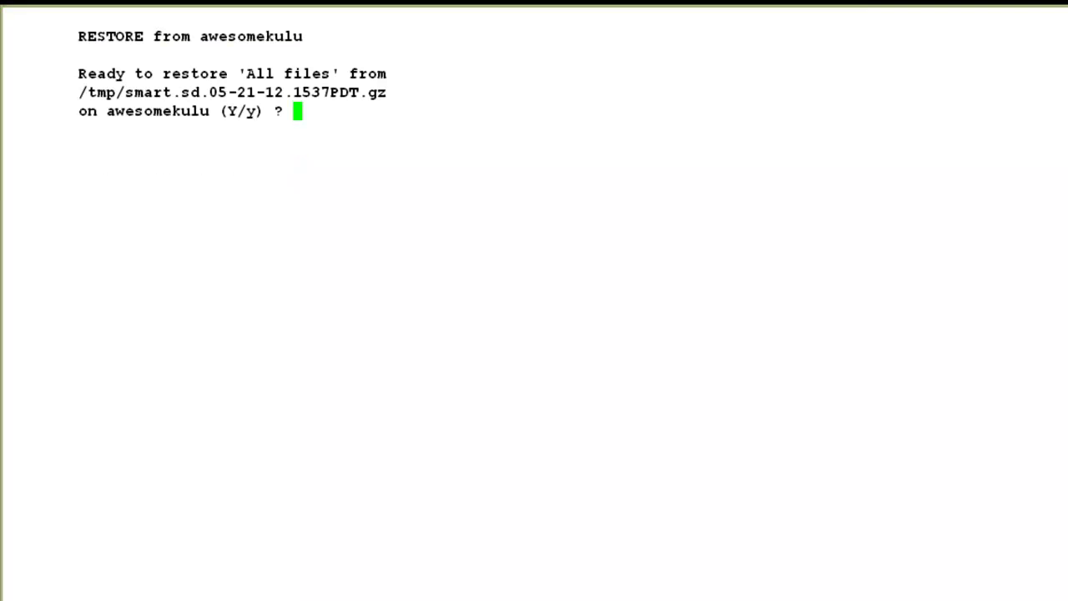
Confirm restoring all files, submit the password for recovery, and answer y to restart DB/MTS/PDS processes
type("y")
key("Return")
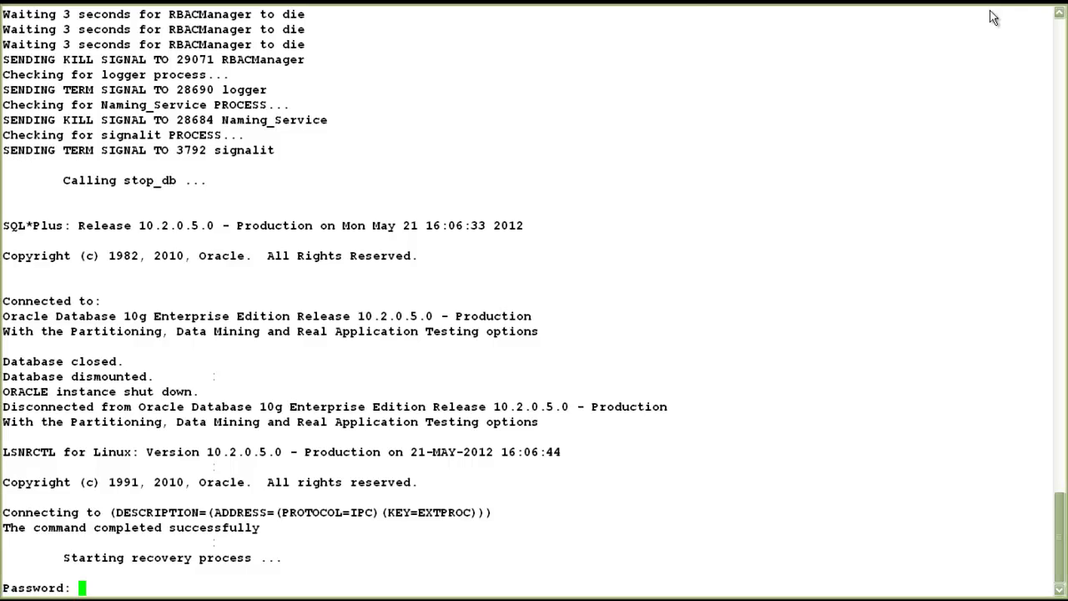
key("Return")
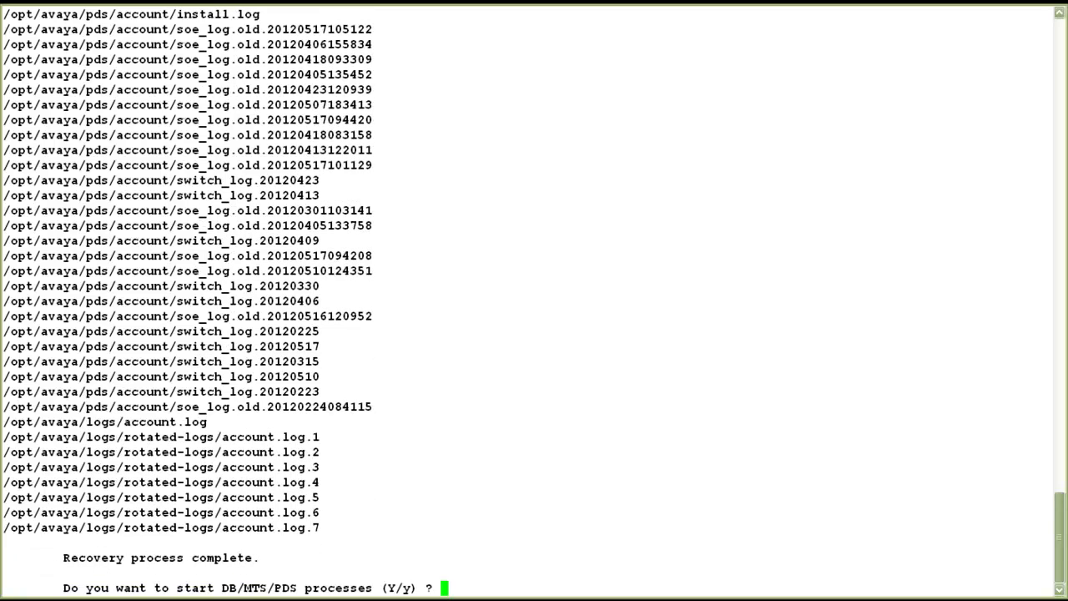
type("y")
key("Return")
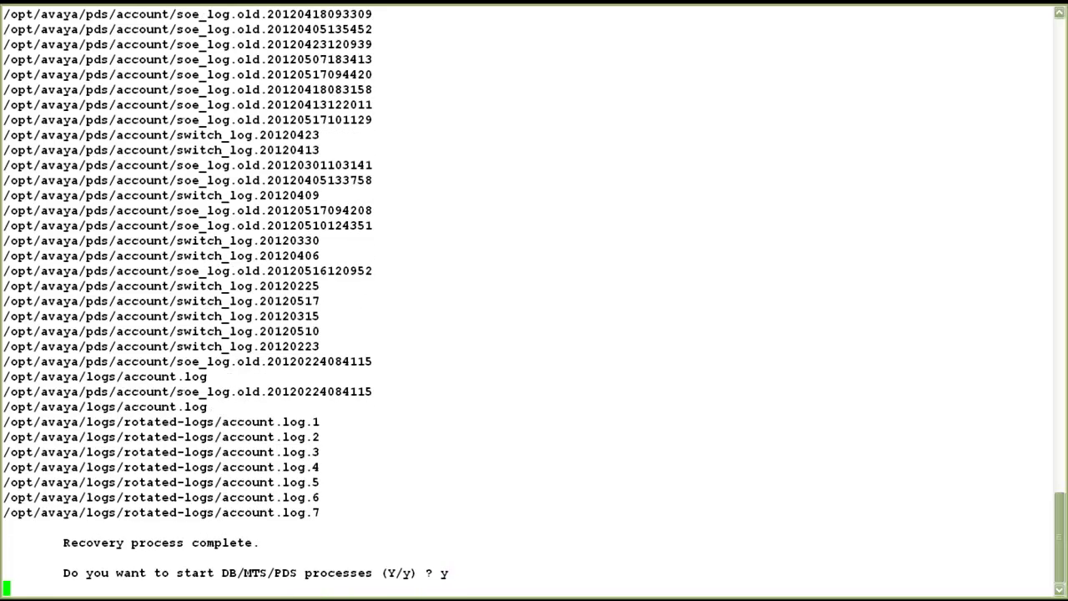